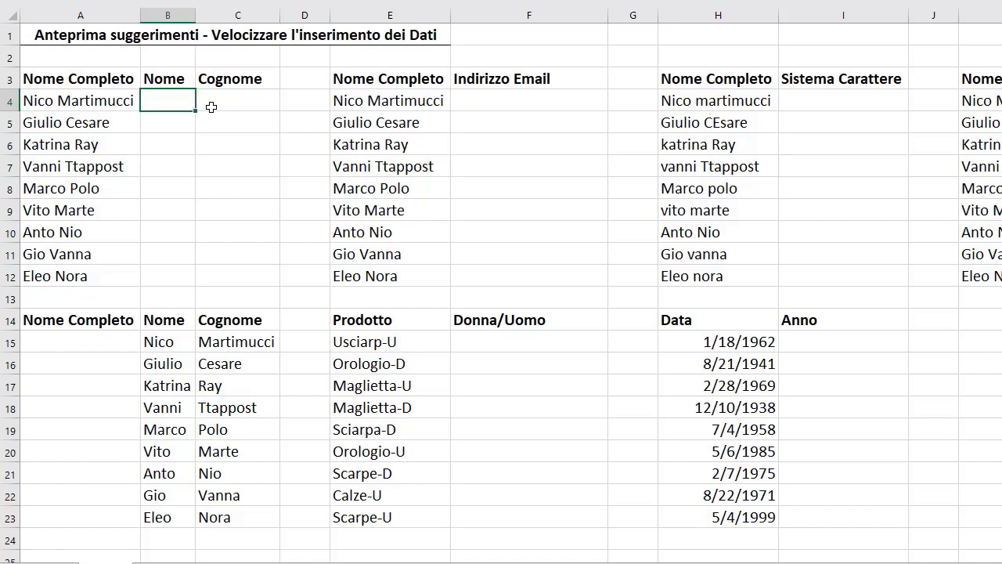
- Enter Nico in B4 and switch the fill to Anteprima suggerimenti so B5:B12 get each first name
type("N")
type("ico")
double_click(194, 114)
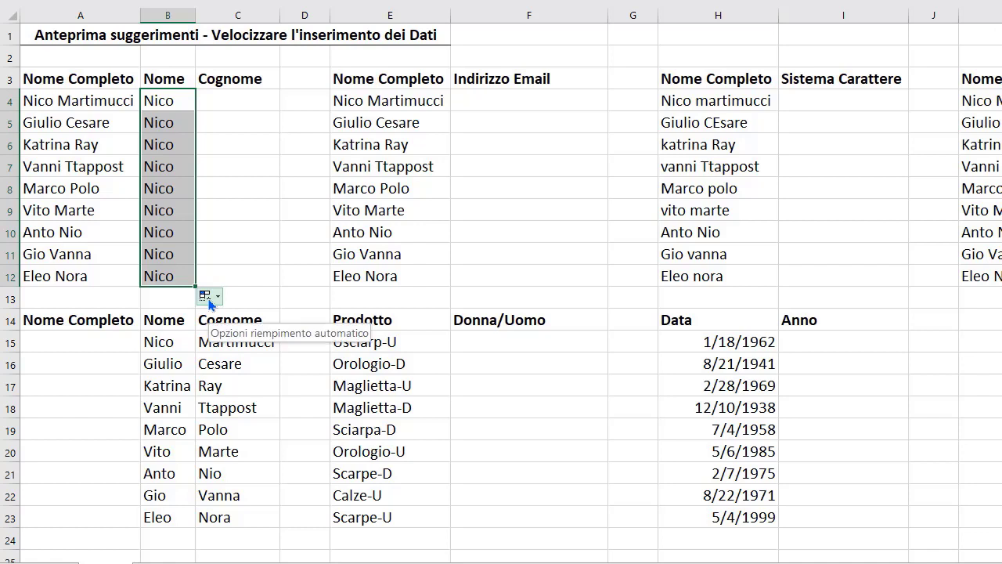
left_click(210, 297)
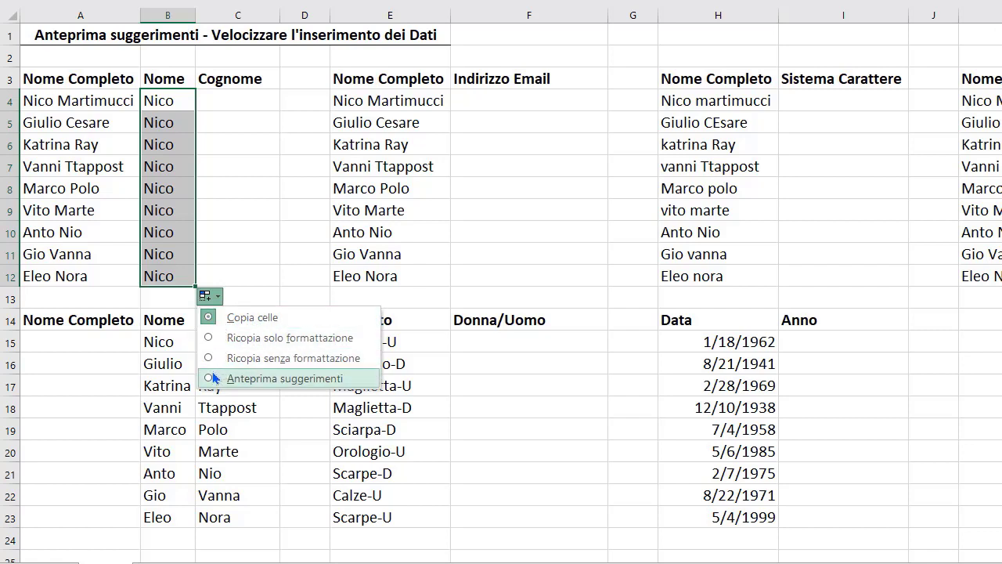
left_click(214, 378)
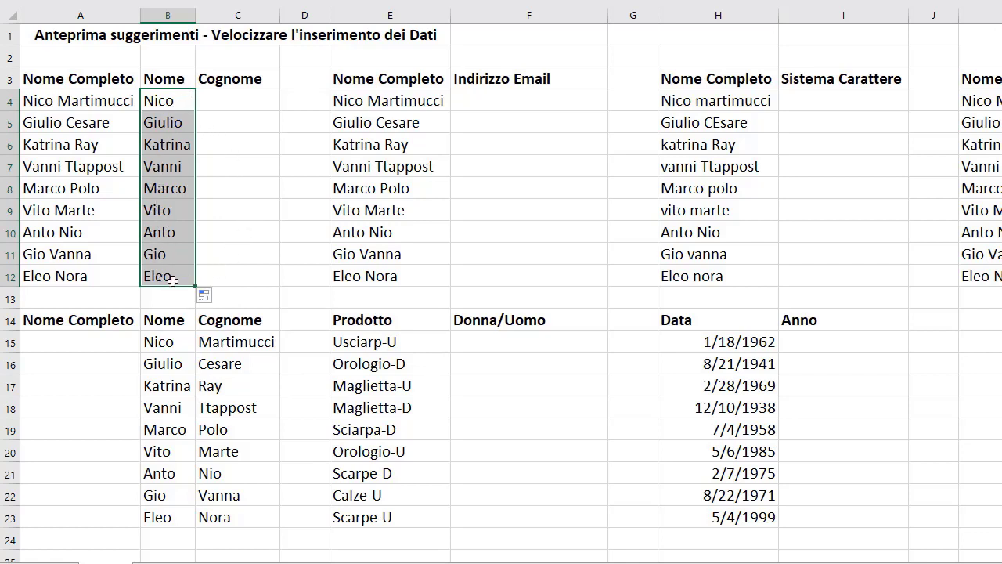
left_click(226, 101)
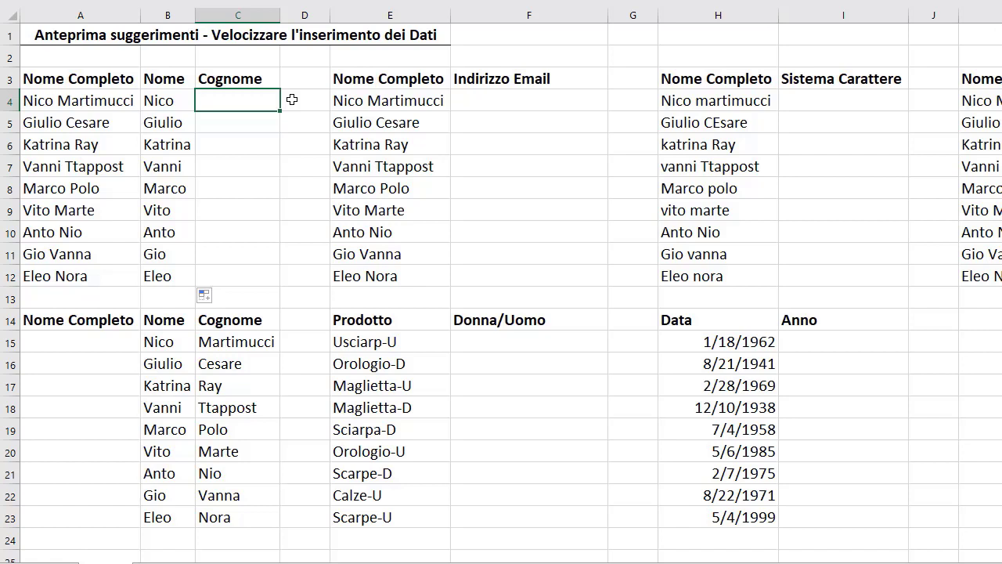
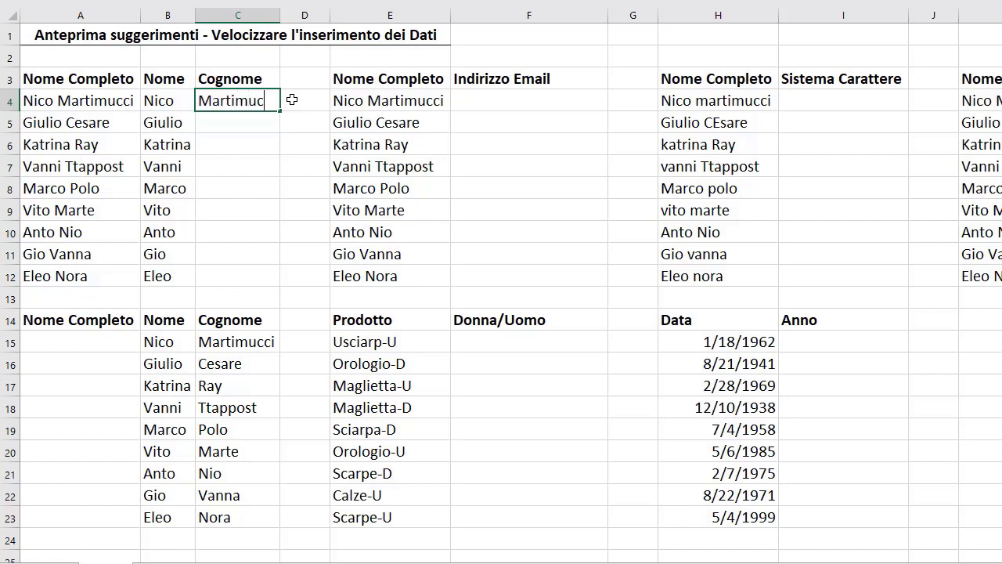
key("Return")
key("Return")
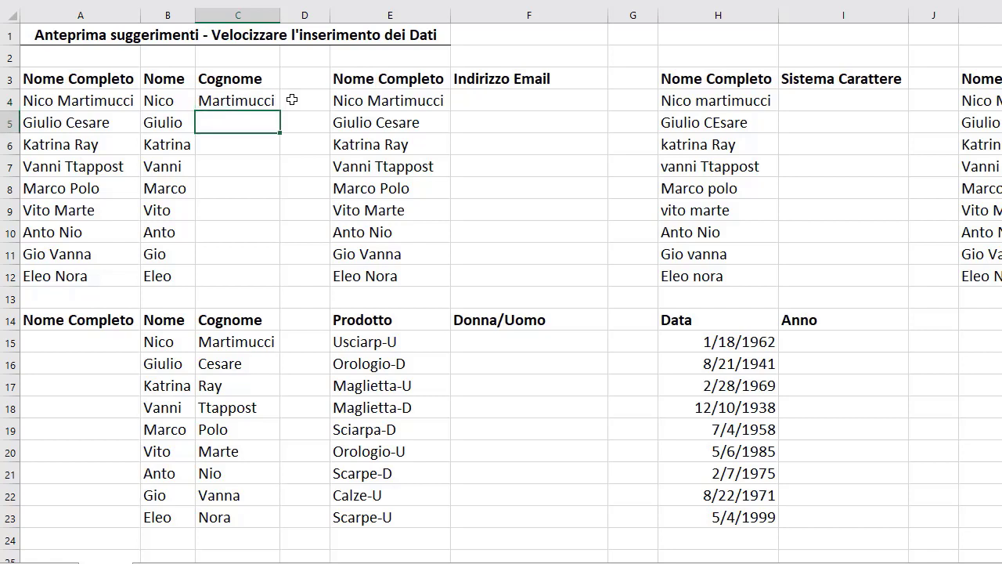
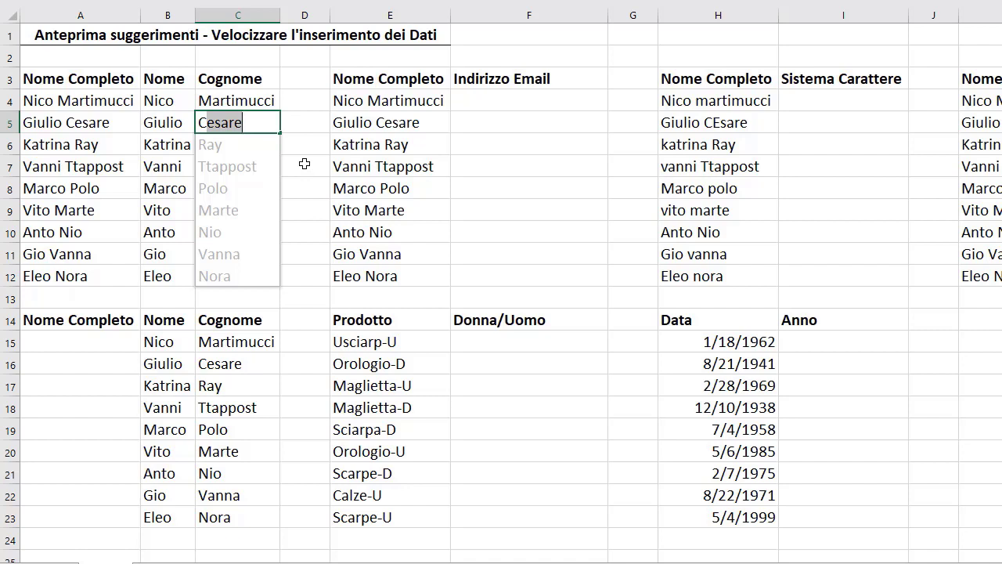
key("Return")
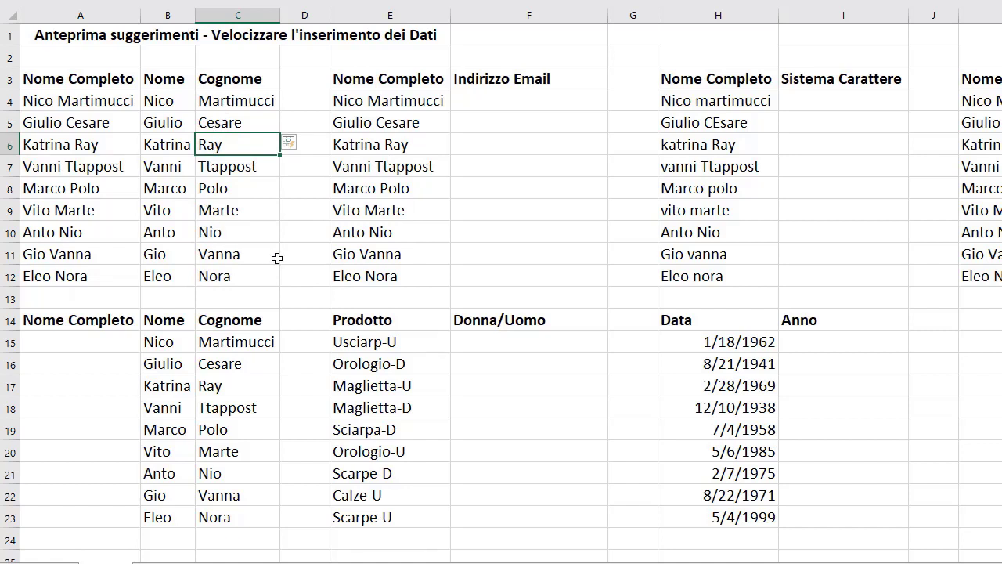
left_click(482, 100)
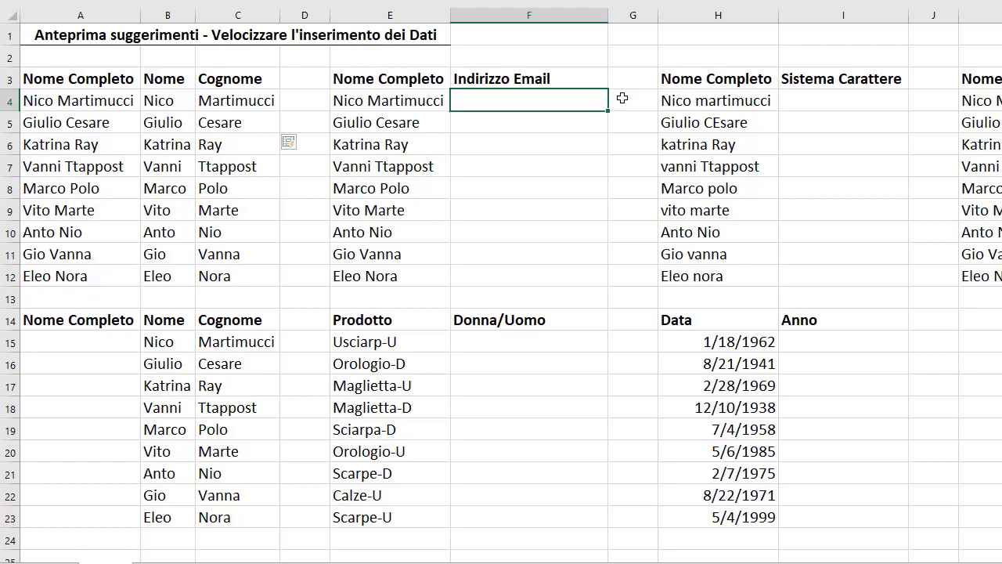
key("ctrl+e")
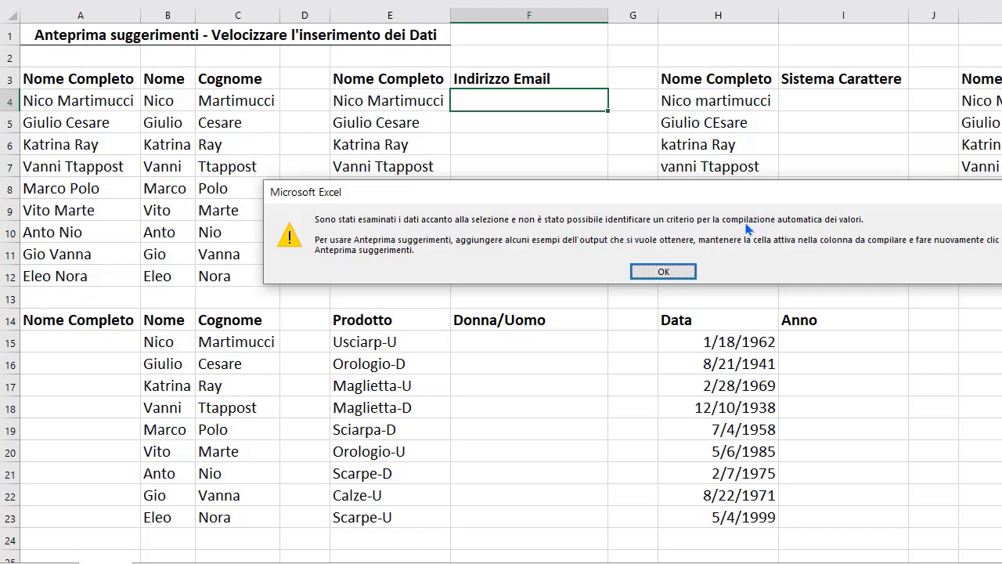
left_click(667, 274)
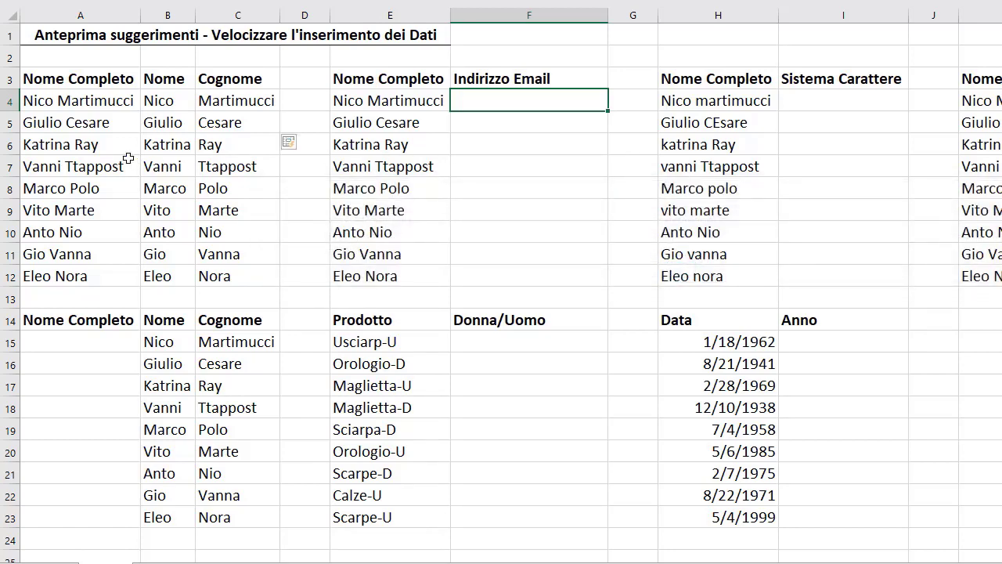
left_click(83, 100)
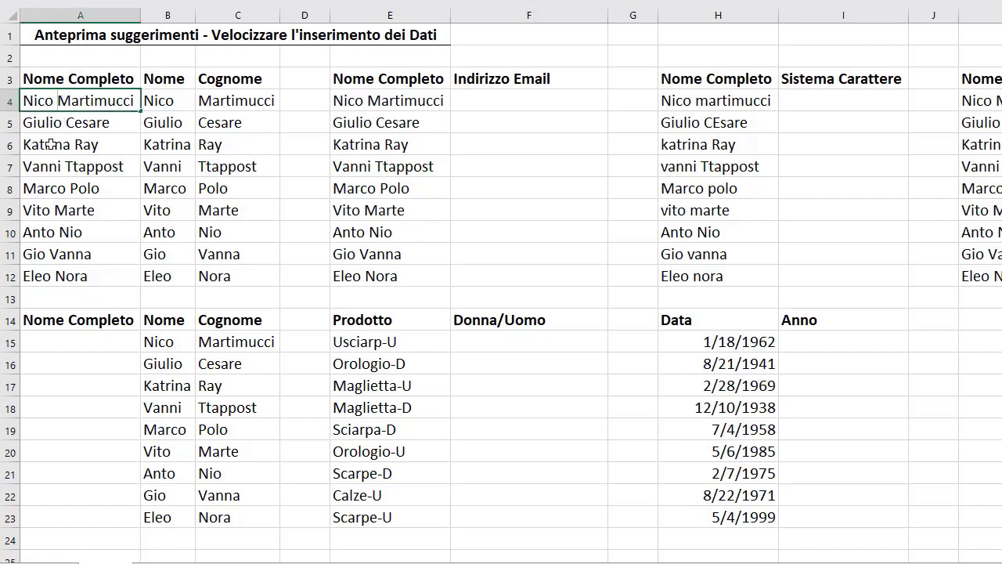
key("Delete")
key("Return")
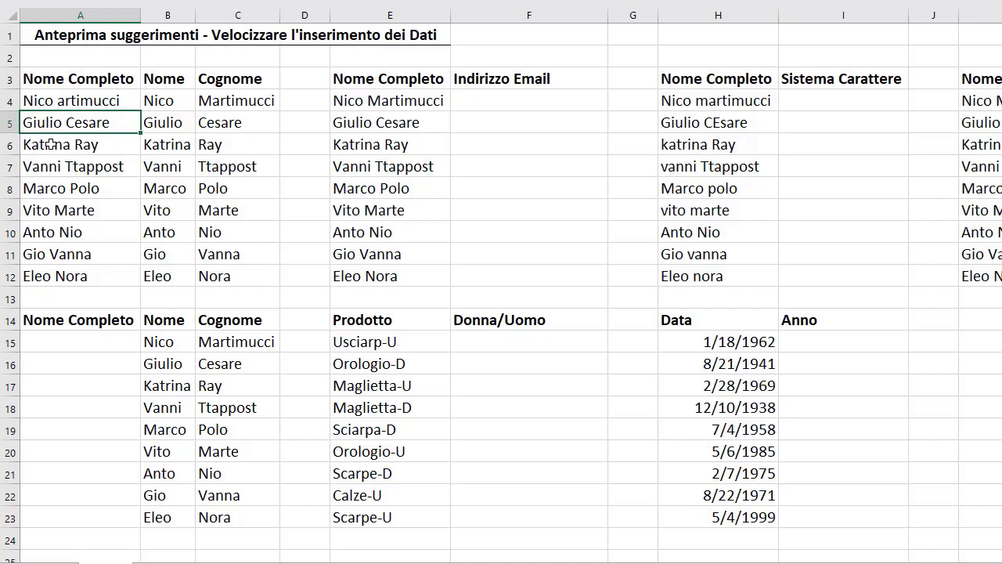
left_click(227, 106)
left_click(79, 108)
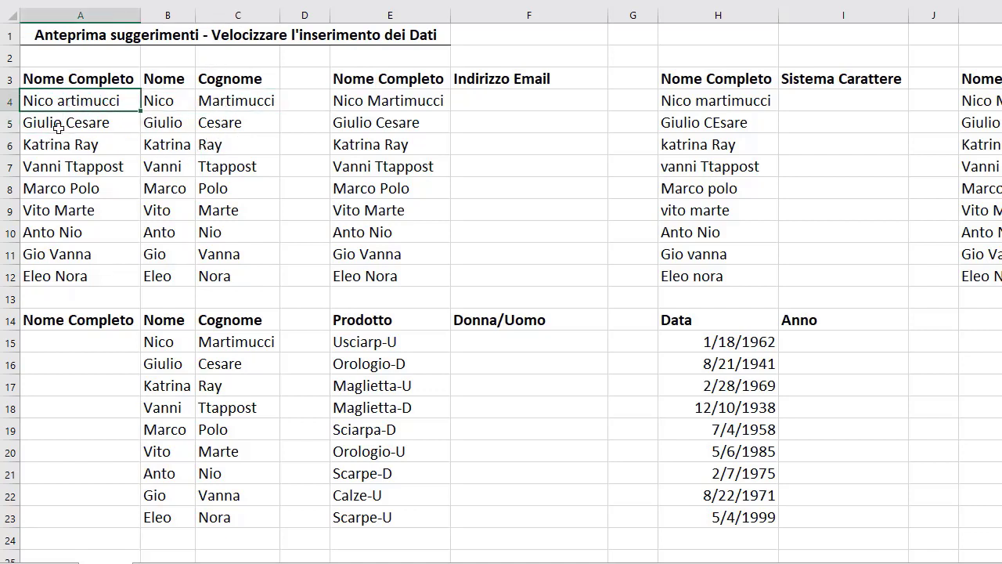
double_click(58, 102)
type("M")
key("Return")
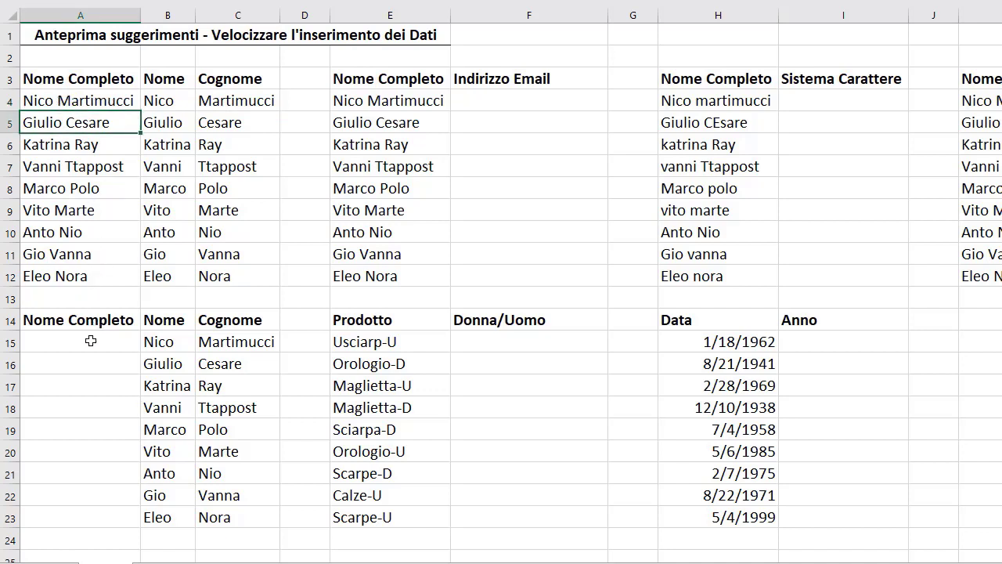
left_click(250, 105)
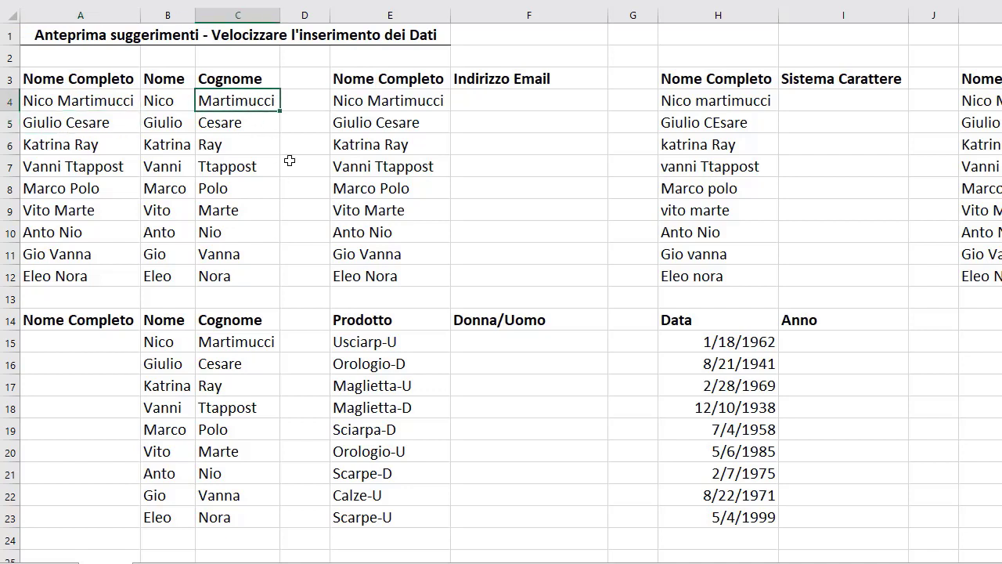
left_click(516, 101)
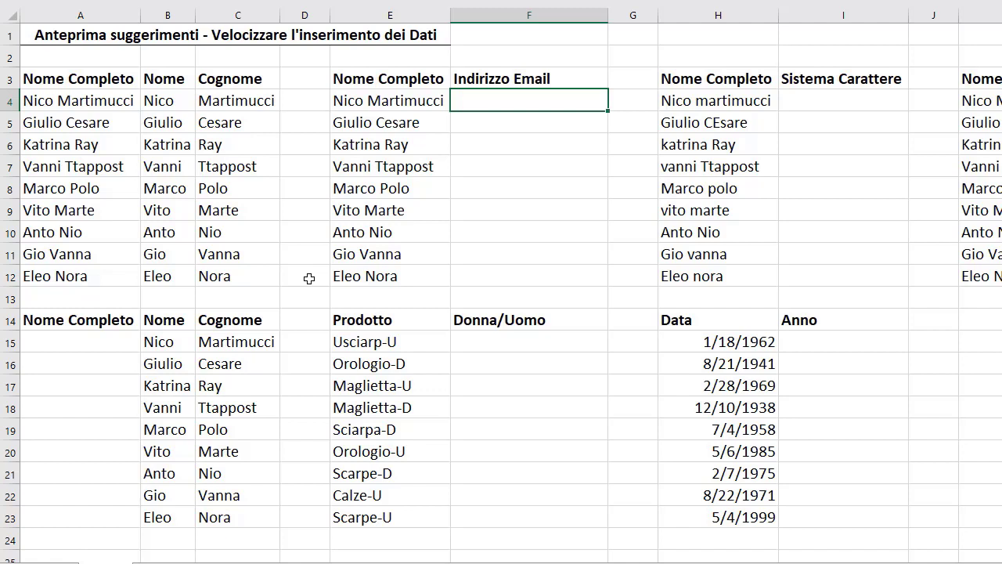
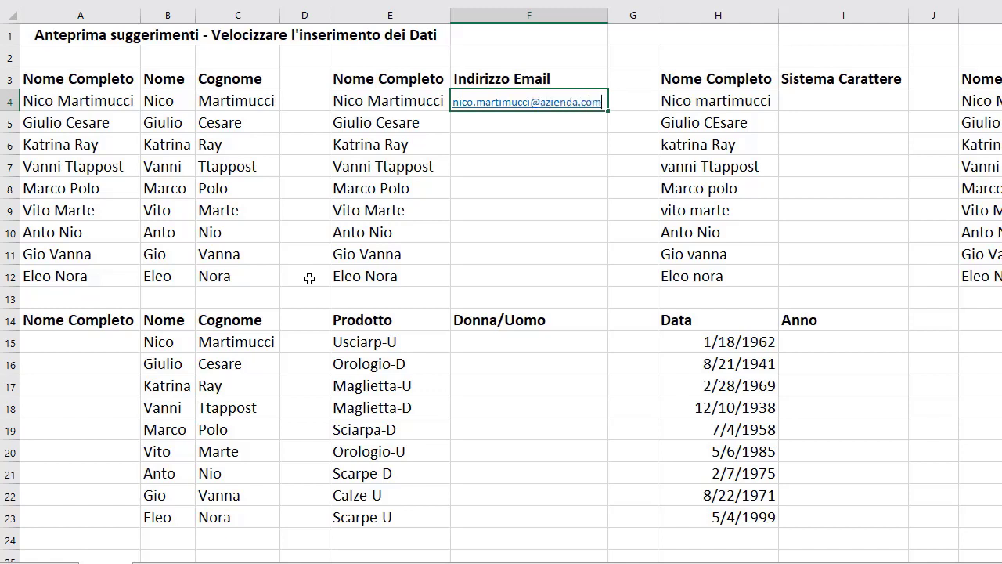
key("Return")
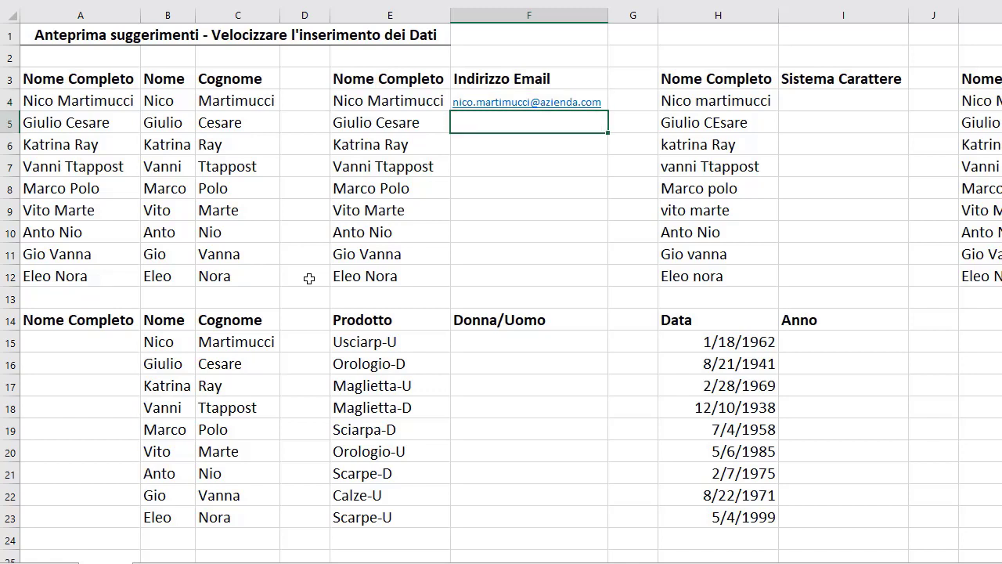
key("ctrl+e")
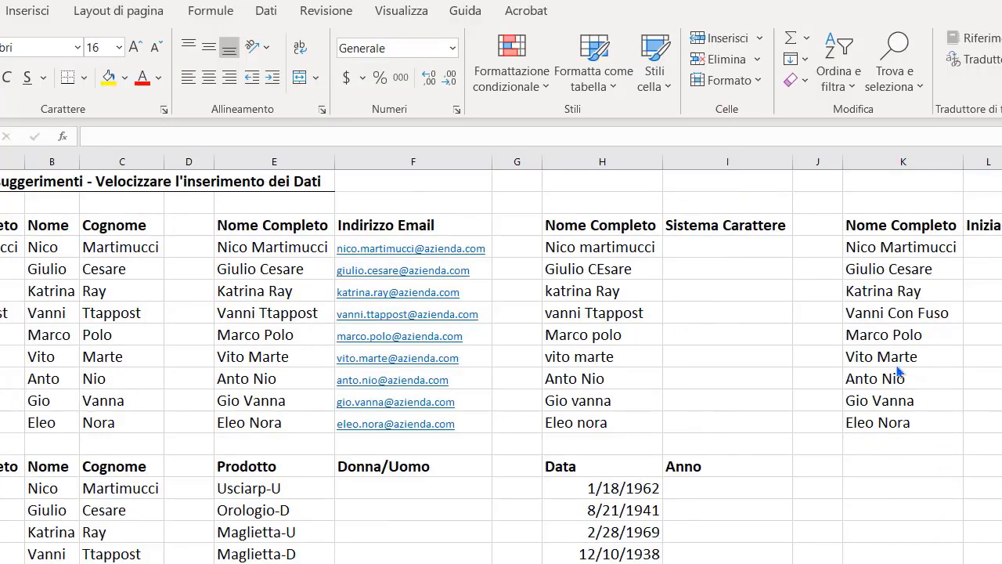
left_click(699, 243)
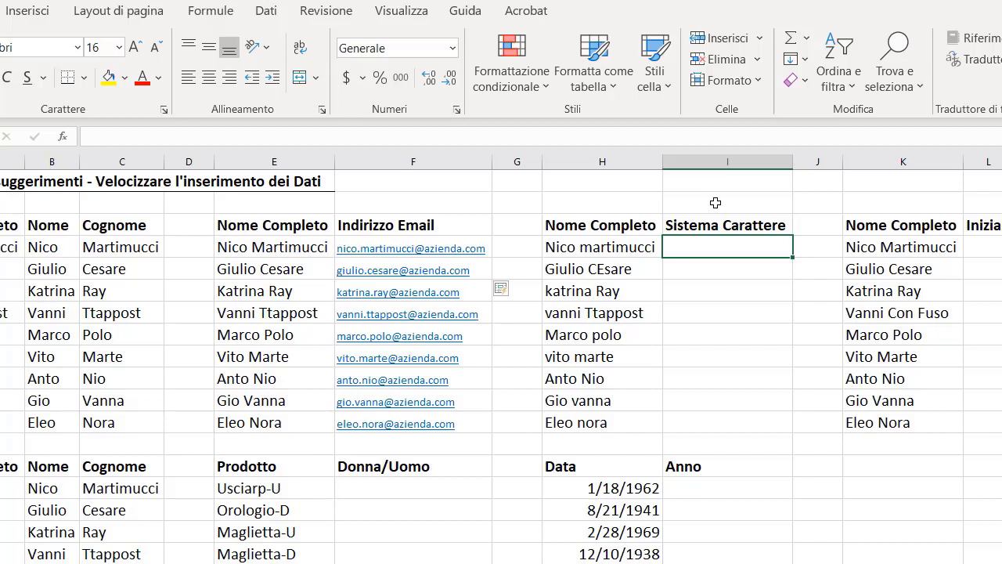
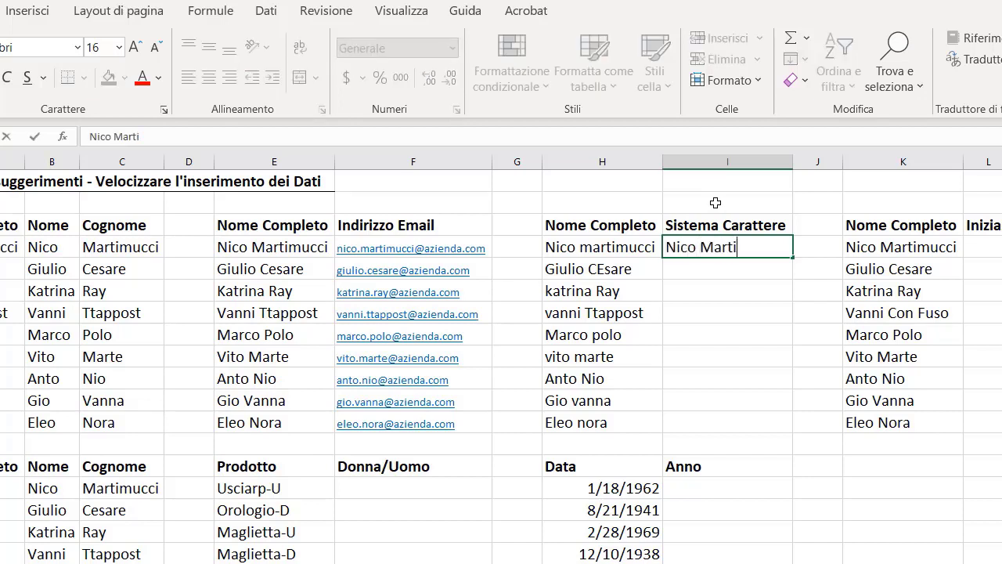
left_click_drag(702, 424, 710, 251)
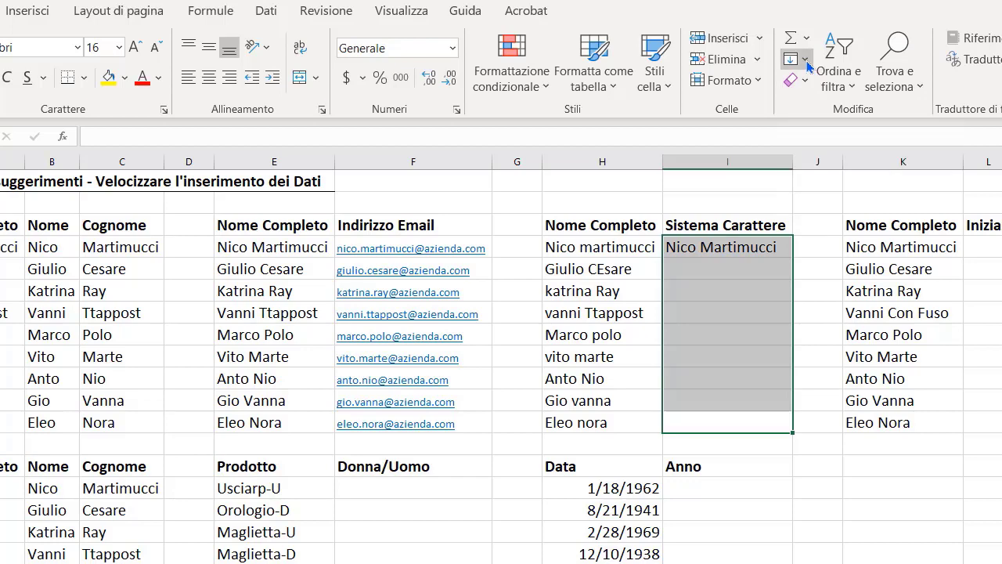
left_click(807, 63)
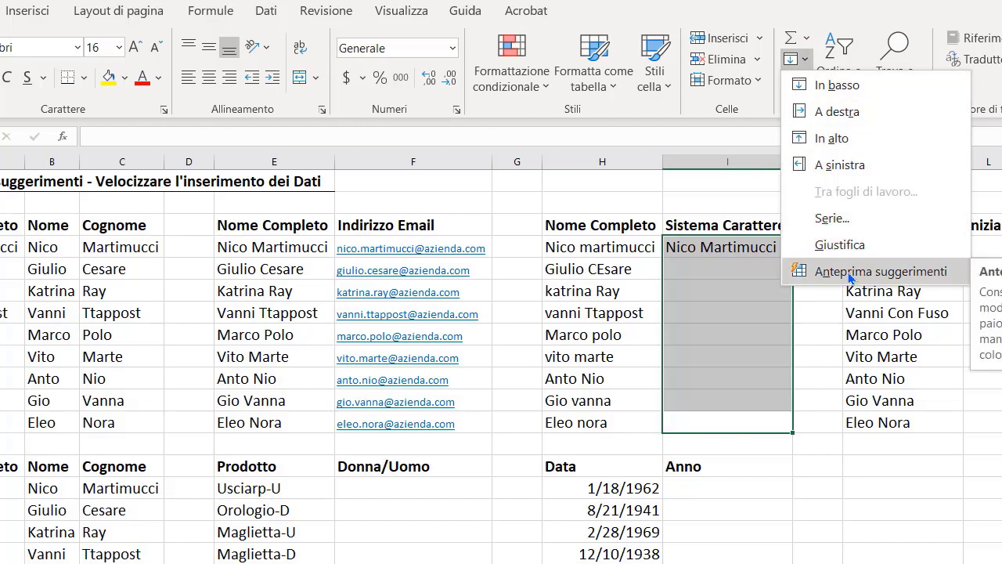
left_click(850, 272)
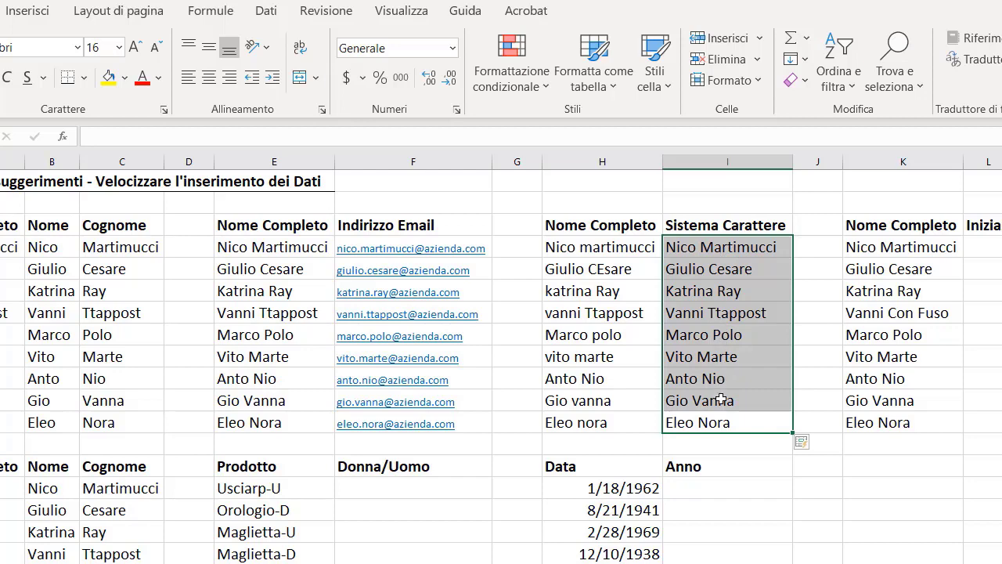
left_click(816, 254)
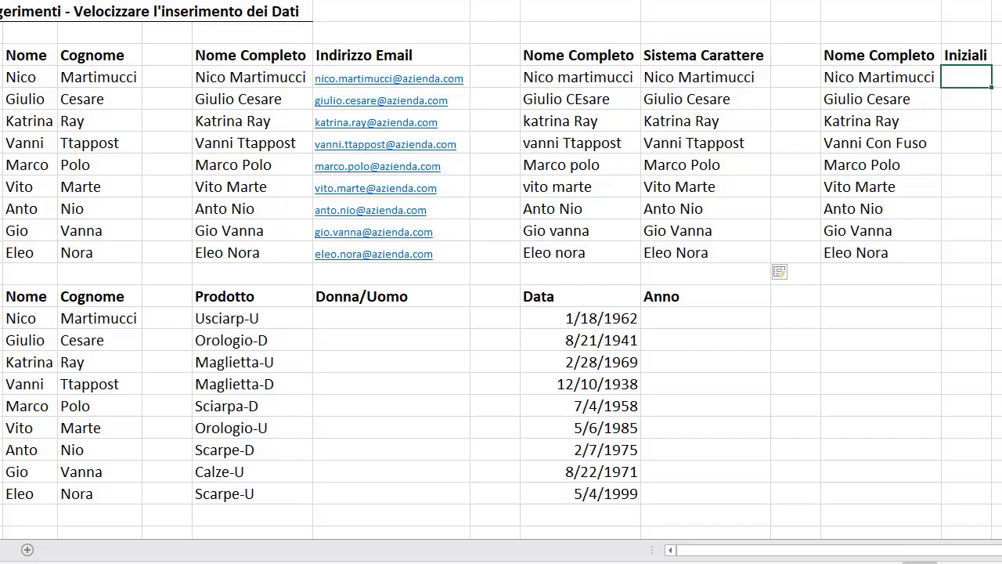
type("NM")
key("Return")
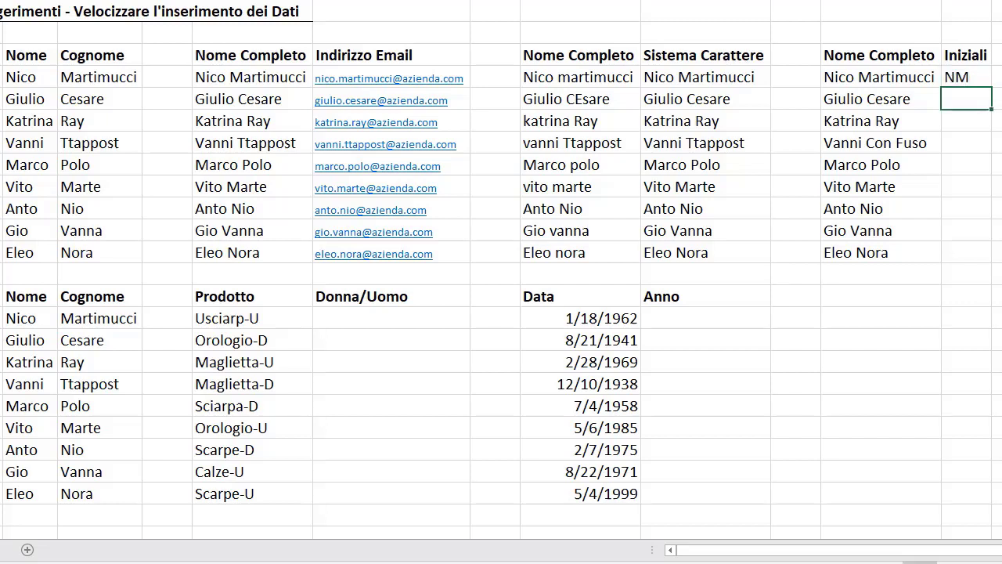
type("GC")
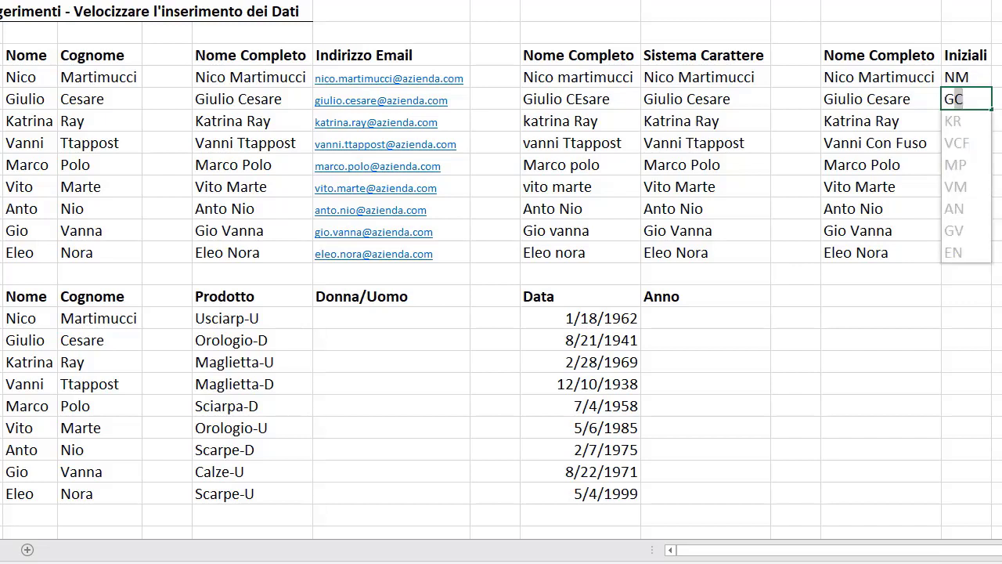
key("Return")
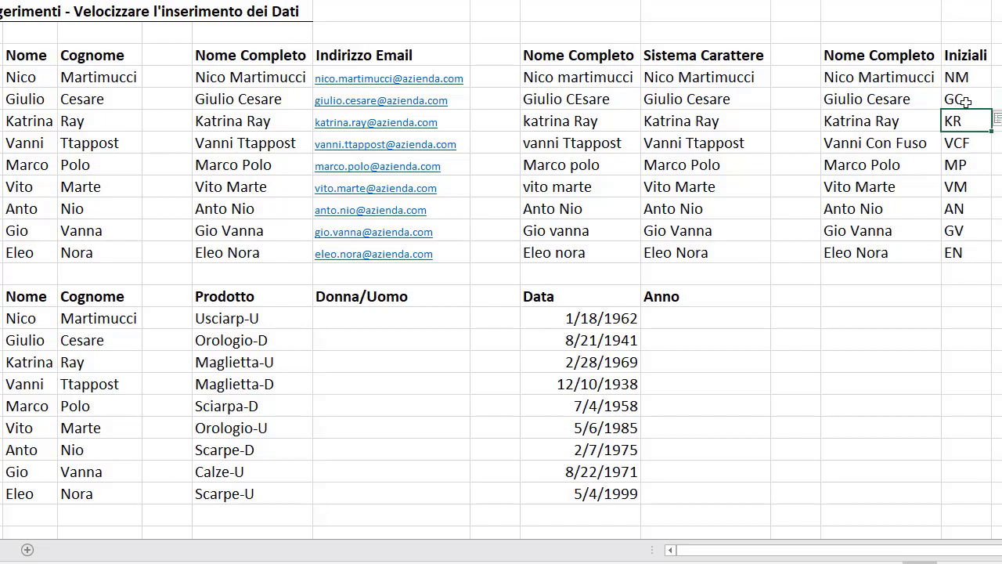
left_click(960, 141)
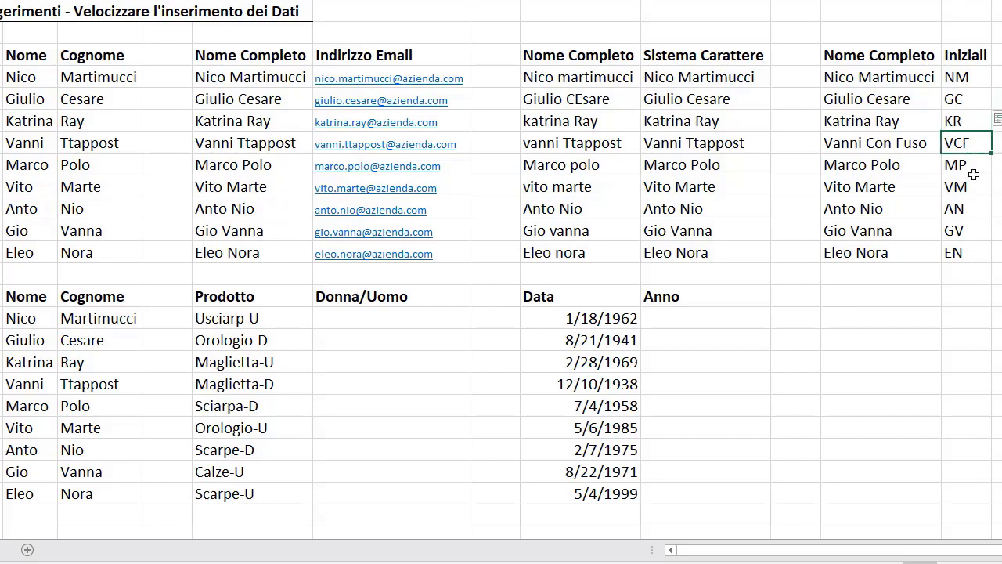
left_click(892, 147)
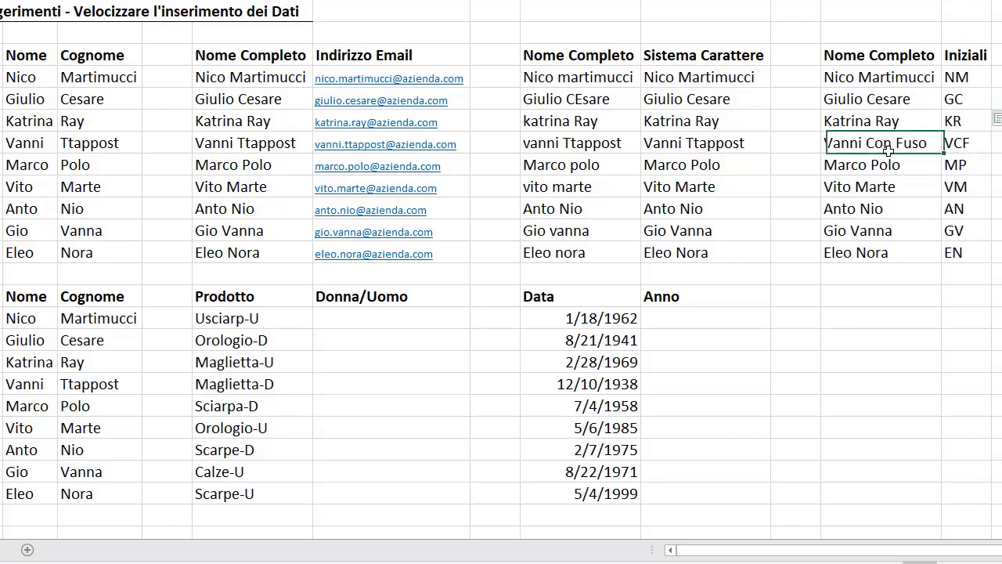
left_click(965, 146)
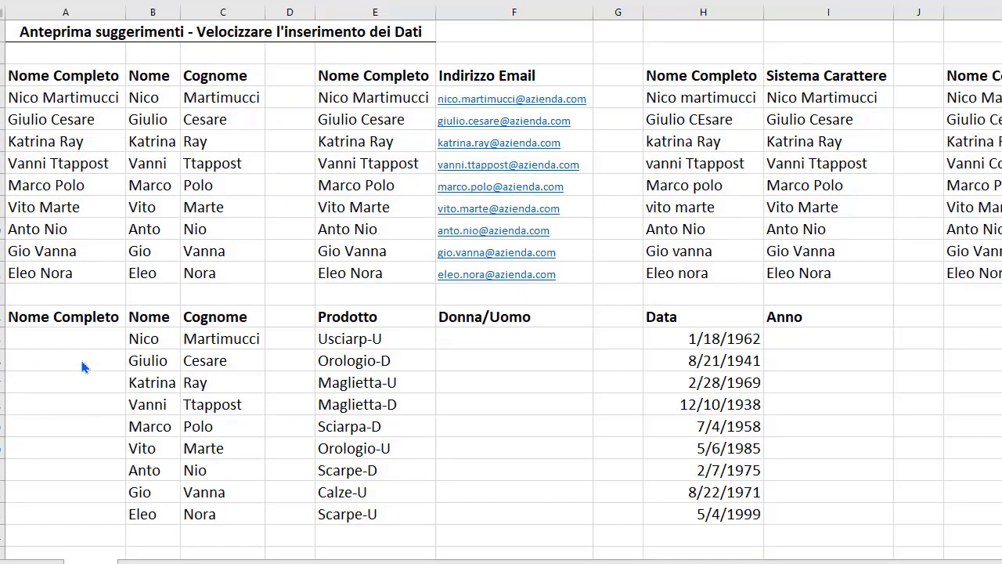
left_click(68, 337)
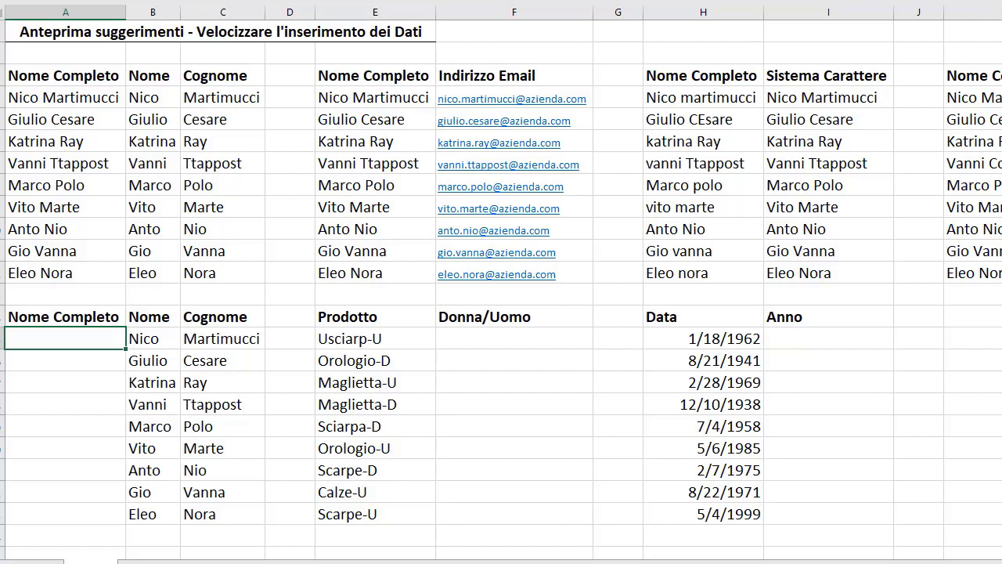
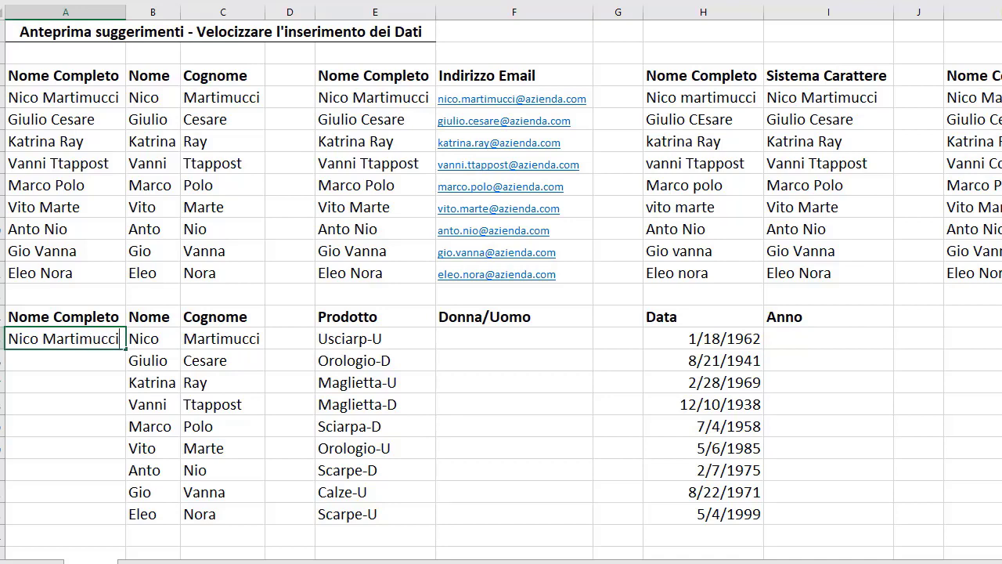
key("Return")
key("ctrl+e")
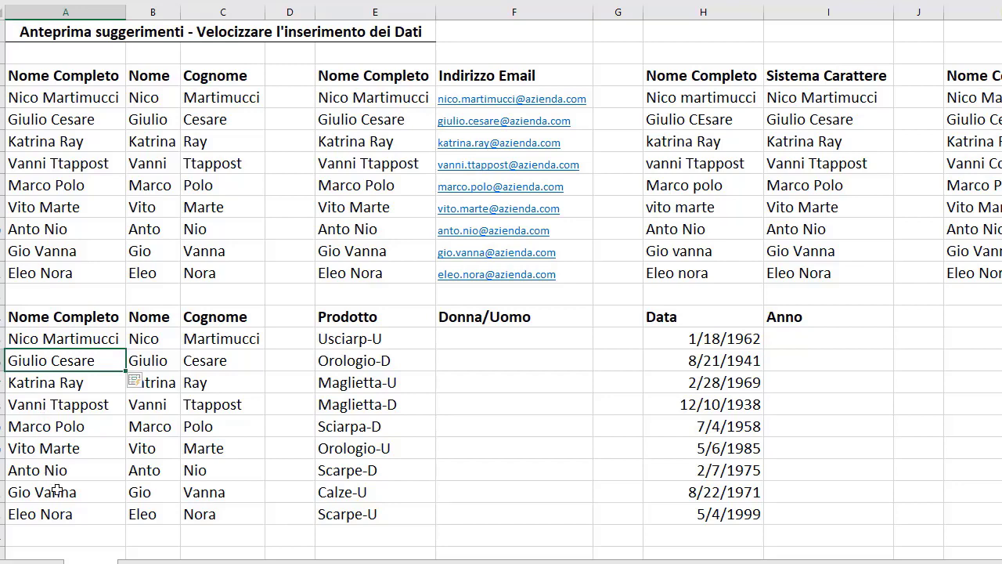
left_click(472, 338)
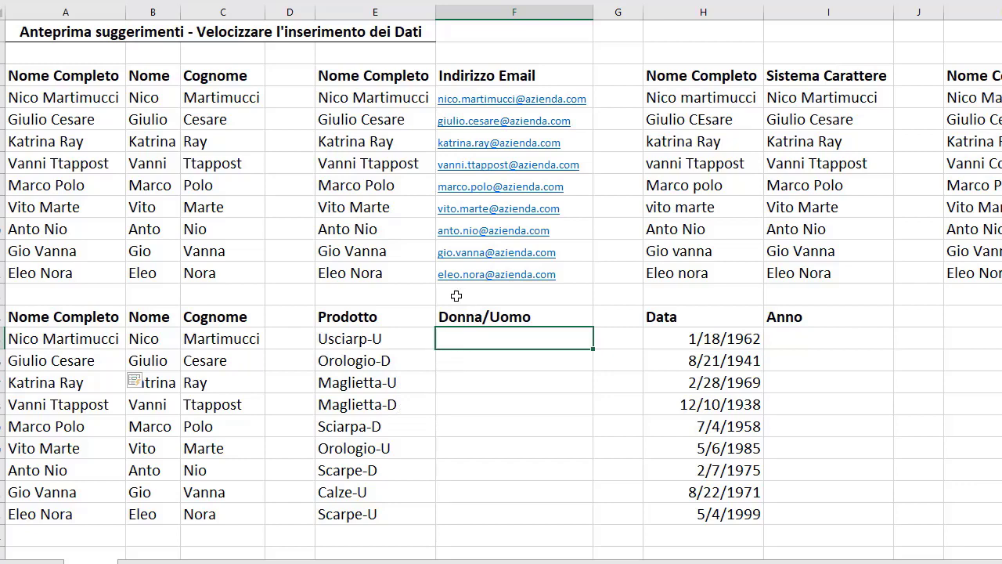
- Enter U in F12 and Flash Fill the rest of the Donna/Uomo column
type("U")
key("Return")
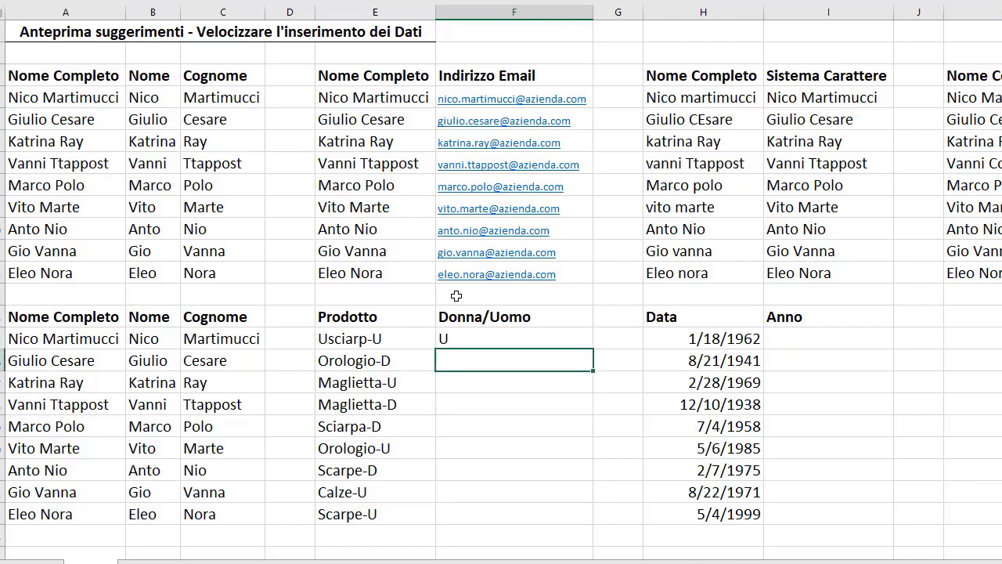
key("ctrl+e")
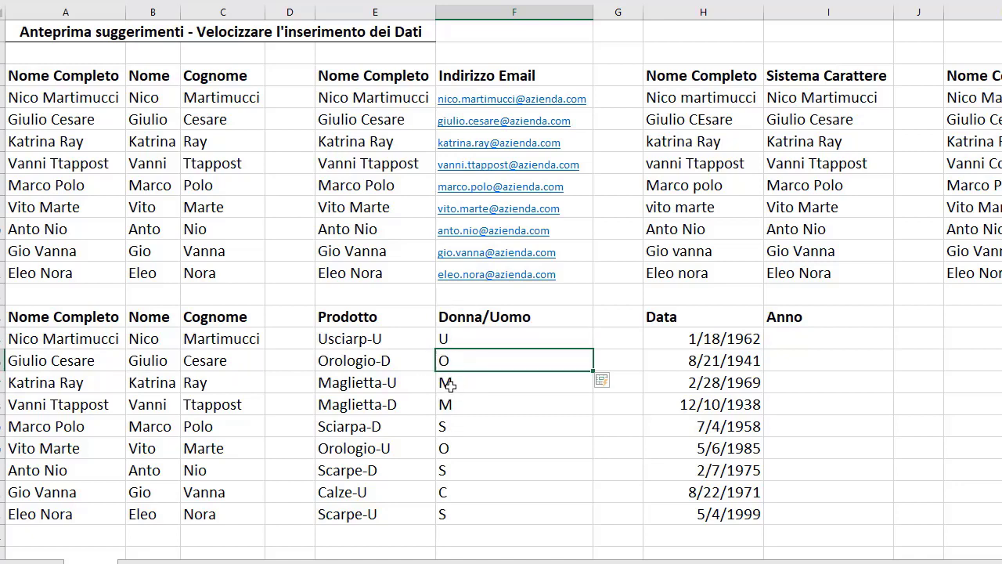
- Delete the wrong first-letter values in F13:F20, keeping only the U in F12
left_click_drag(448, 389, 462, 507)
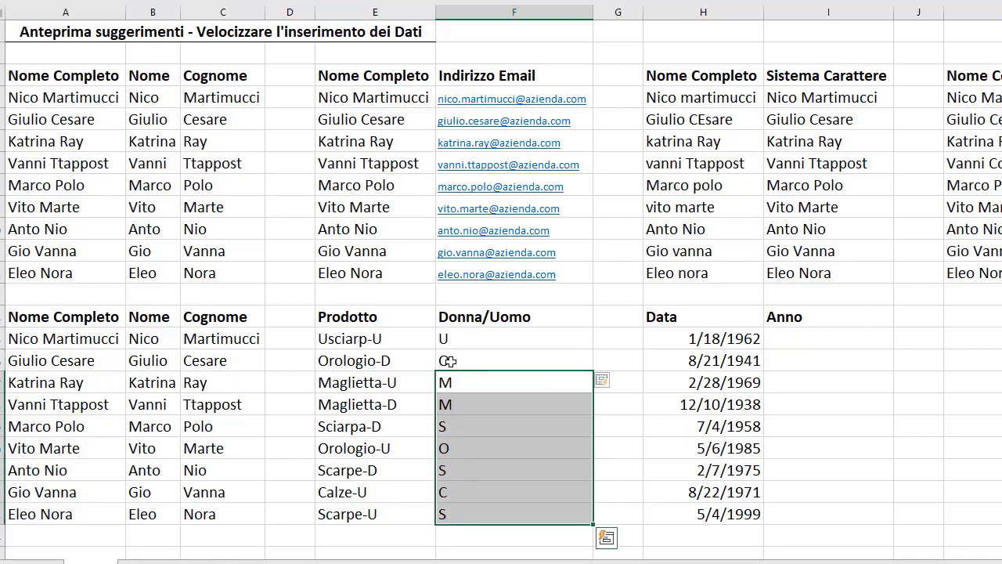
left_click_drag(448, 361, 446, 513)
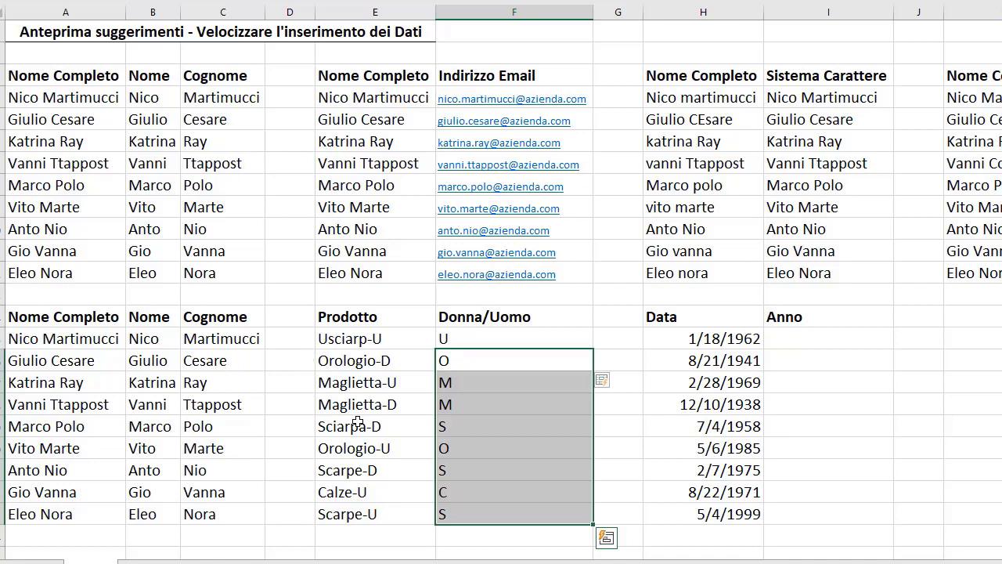
left_click(460, 363)
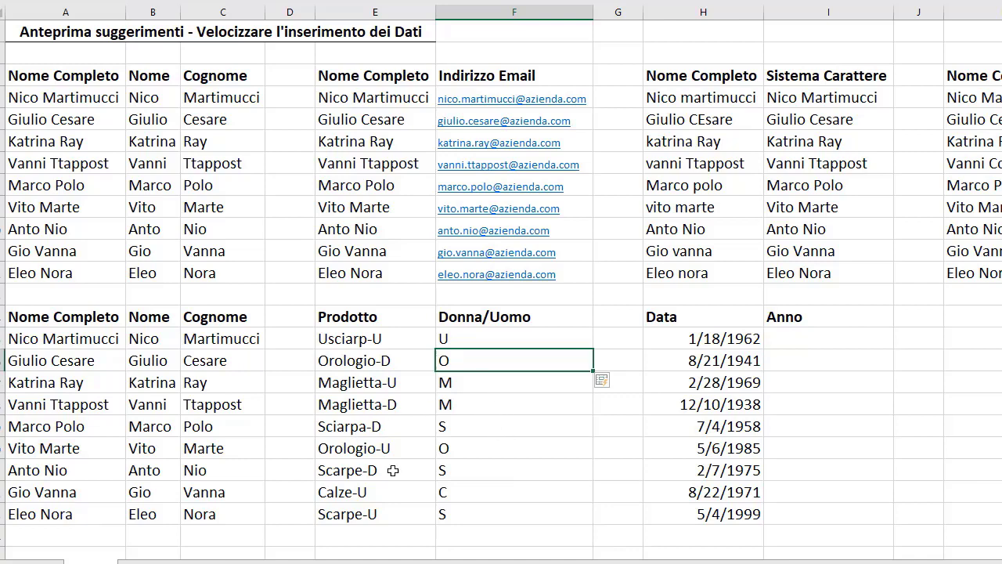
left_click(454, 335)
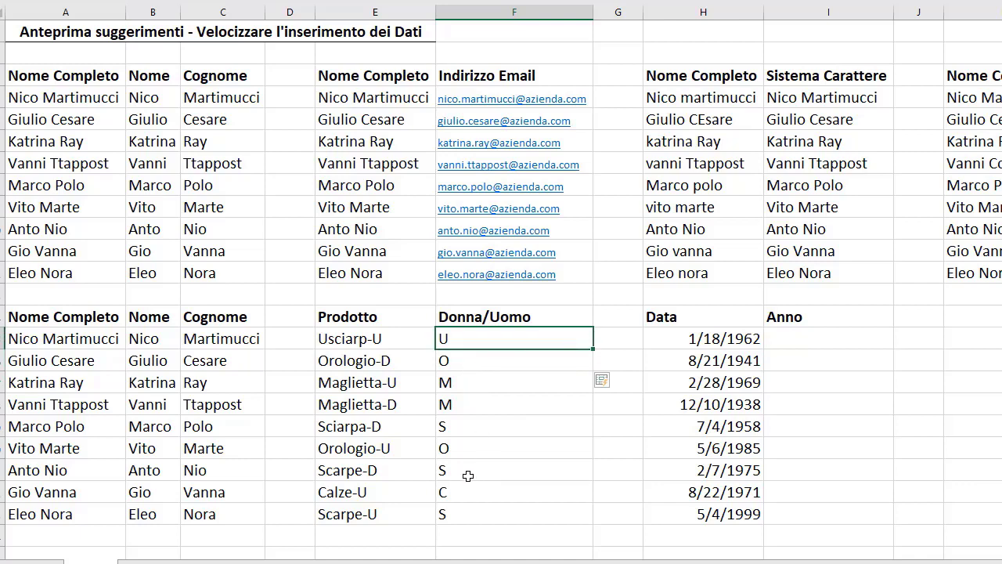
left_click(472, 362)
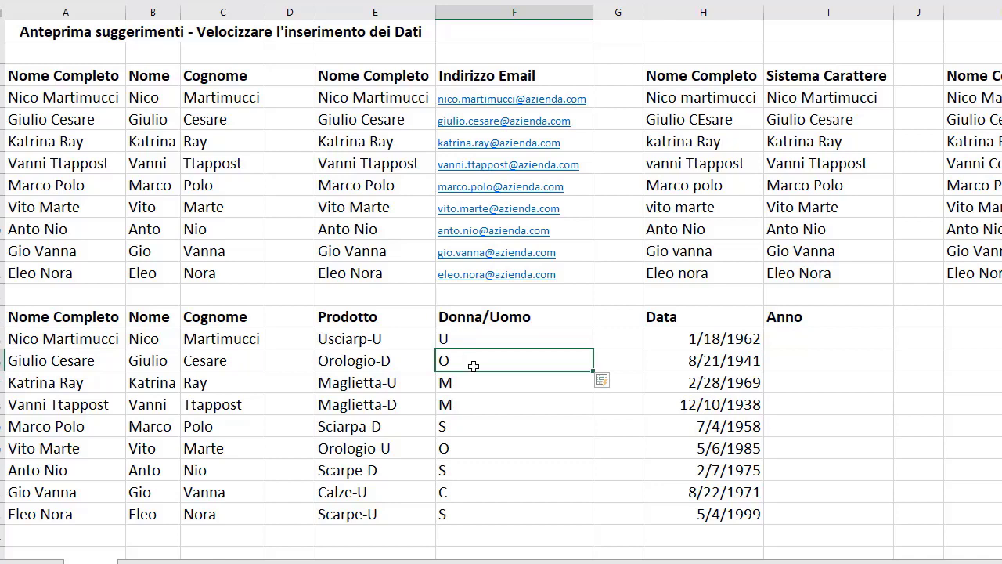
mouse_move(473, 366)
left_mouse_down()
mouse_move(468, 454)
mouse_move(509, 529)
left_mouse_up()
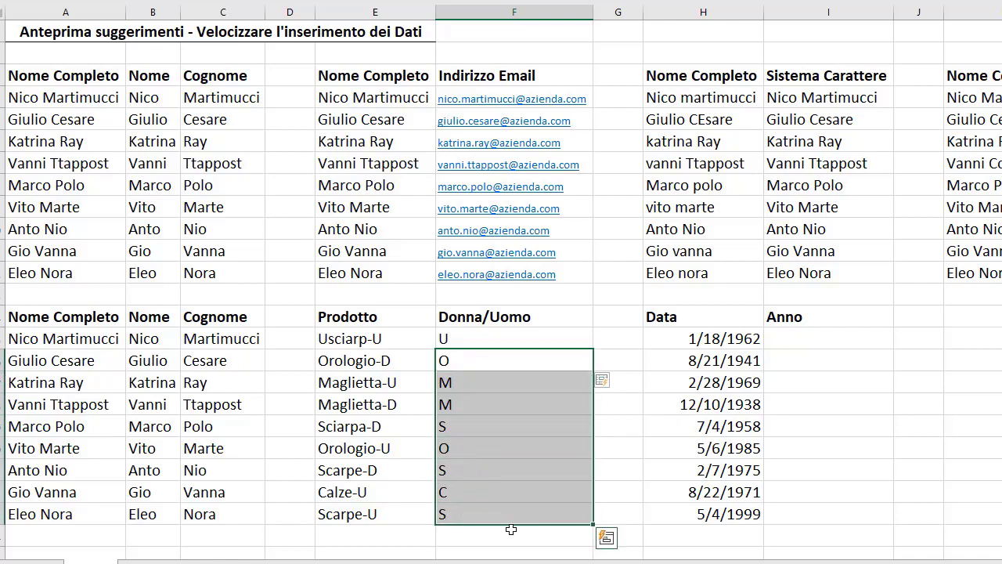
key("Delete")
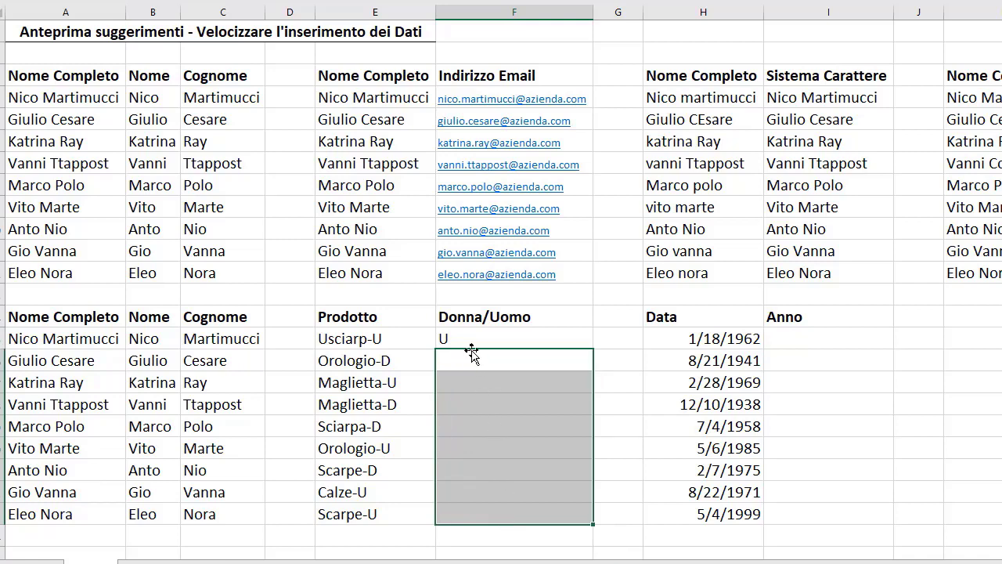
left_click(393, 339)
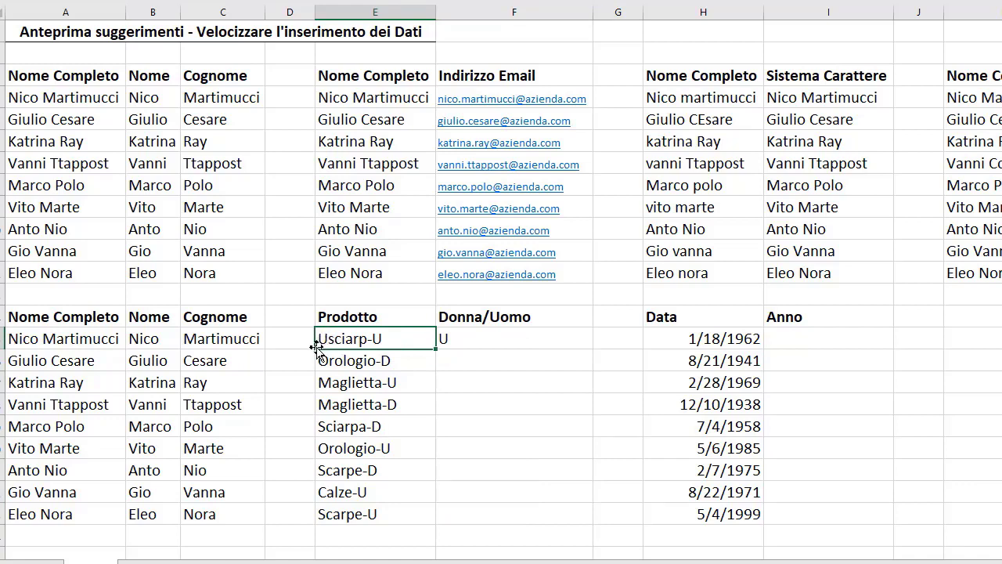
left_click(456, 339)
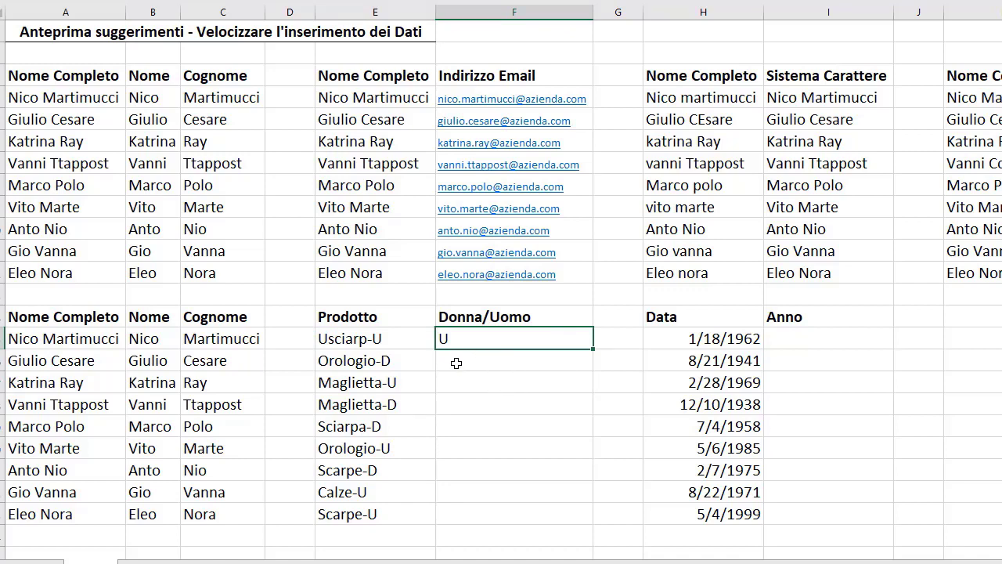
left_click(457, 363)
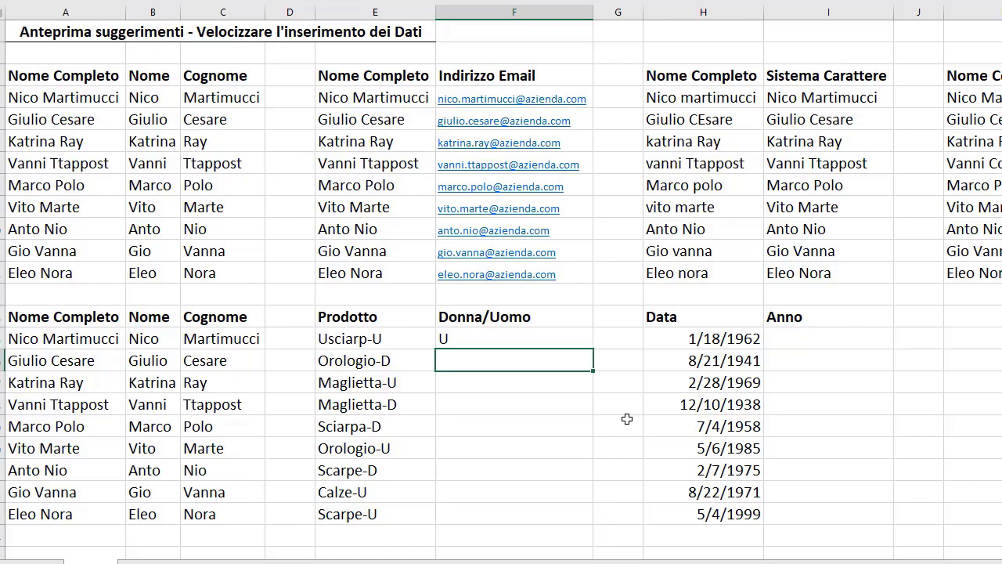
- Add D in F13 and Flash Fill so each row gets its product code's U or D suffix
type("D")
key("Return")
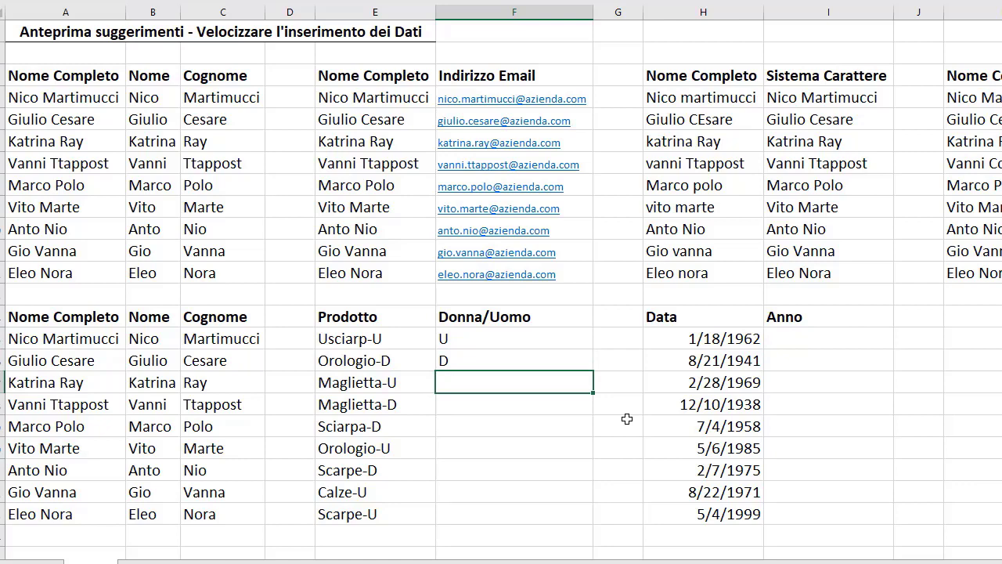
key("ctrl+e")
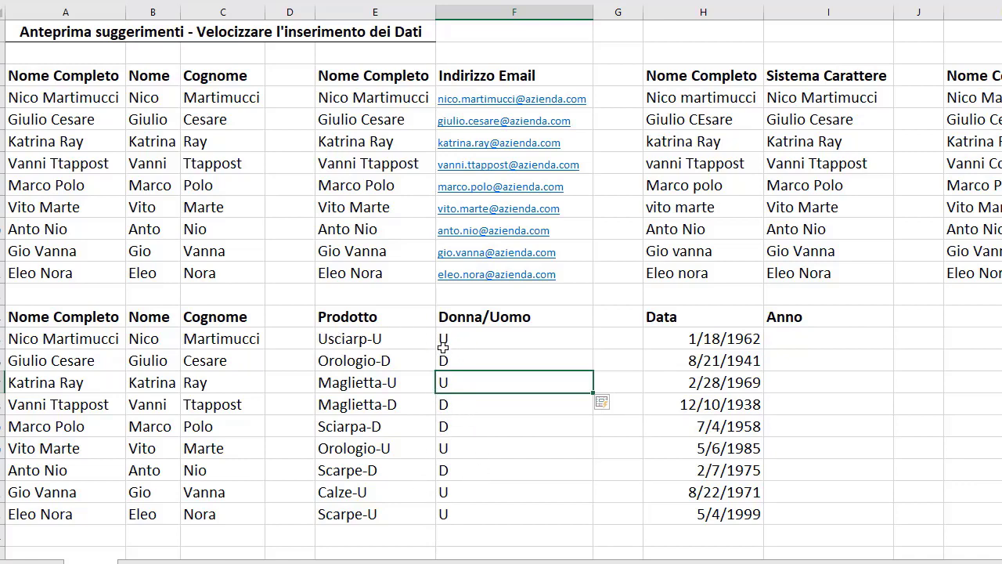
left_click_drag(456, 342, 457, 357)
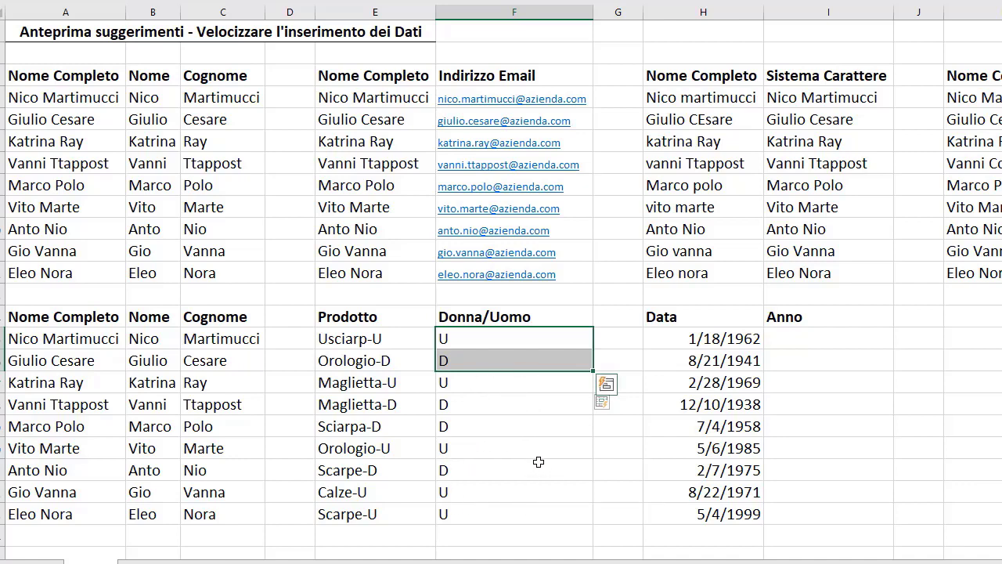
left_click(518, 344)
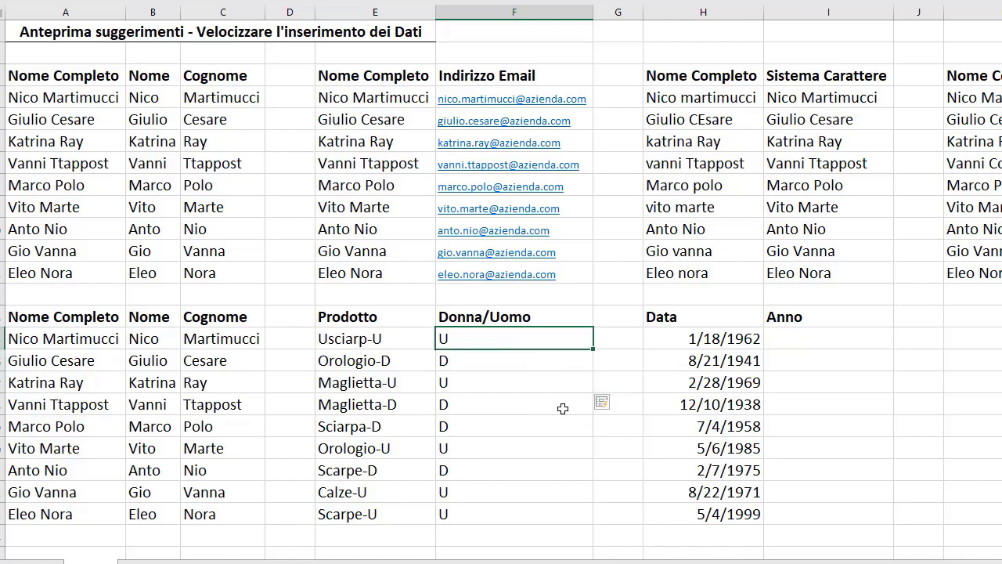
left_click_drag(593, 338, 633, 338)
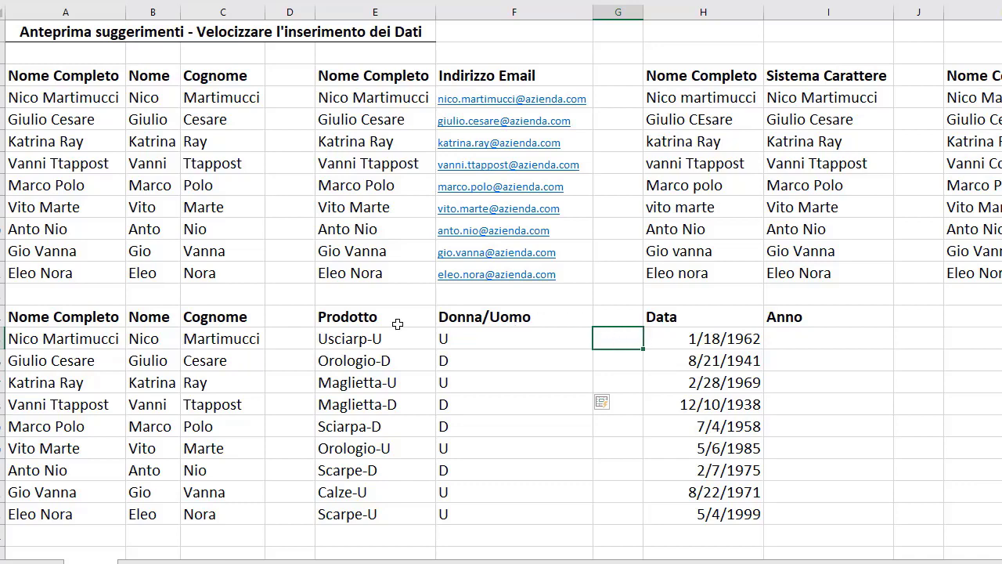
left_click(376, 338)
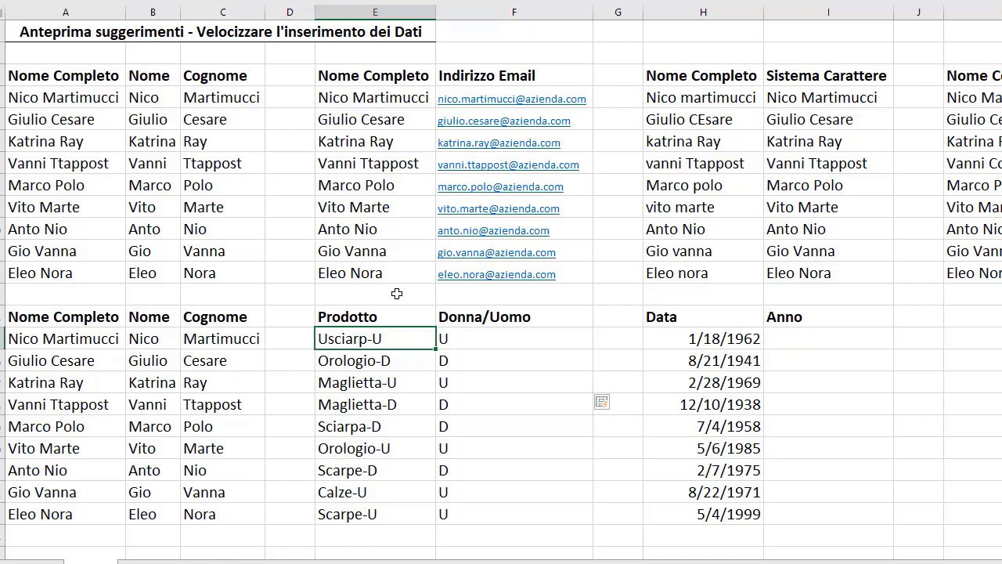
type("Uma")
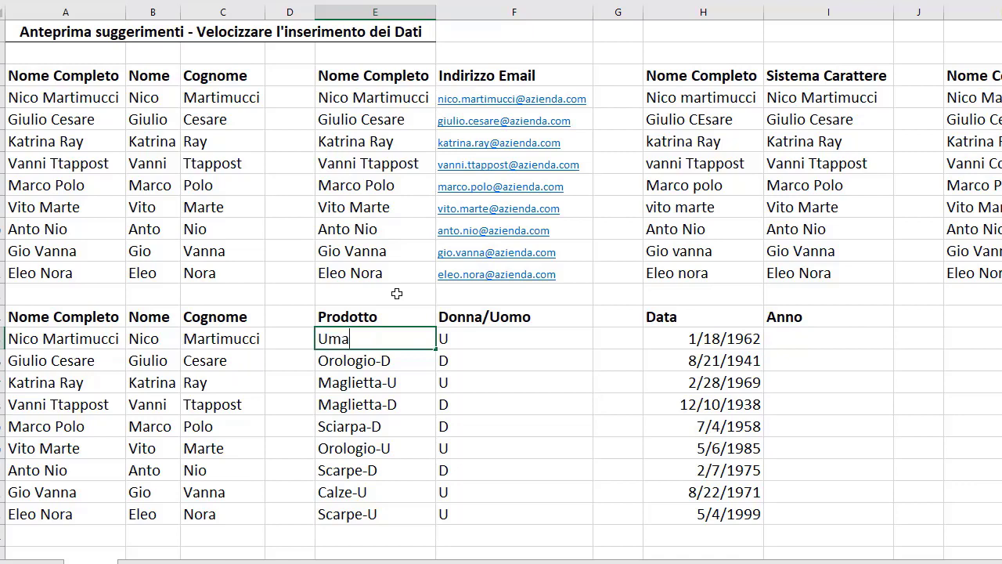
type("glion")
type("???")
key("Return")
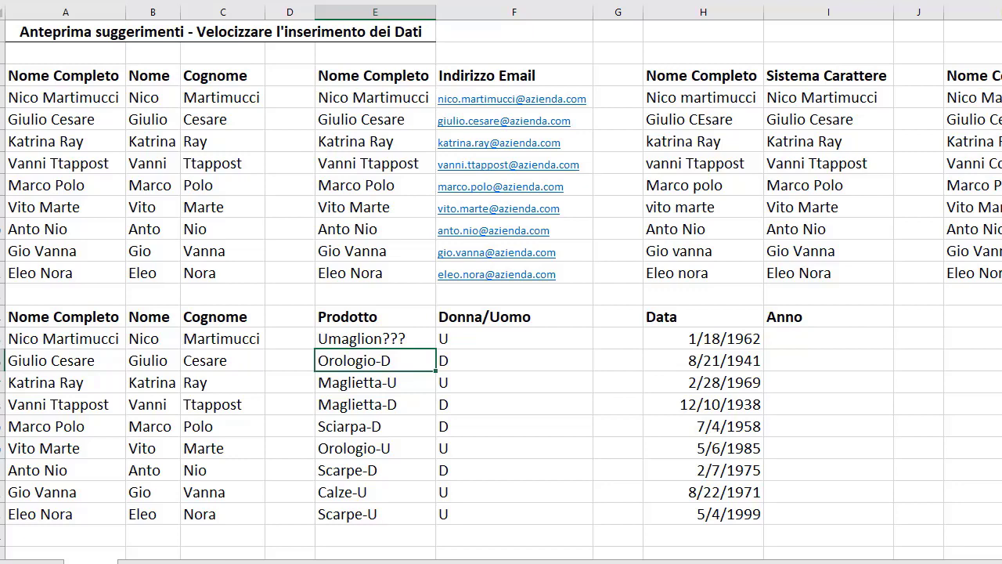
key("Up")
key("ctrl+e")
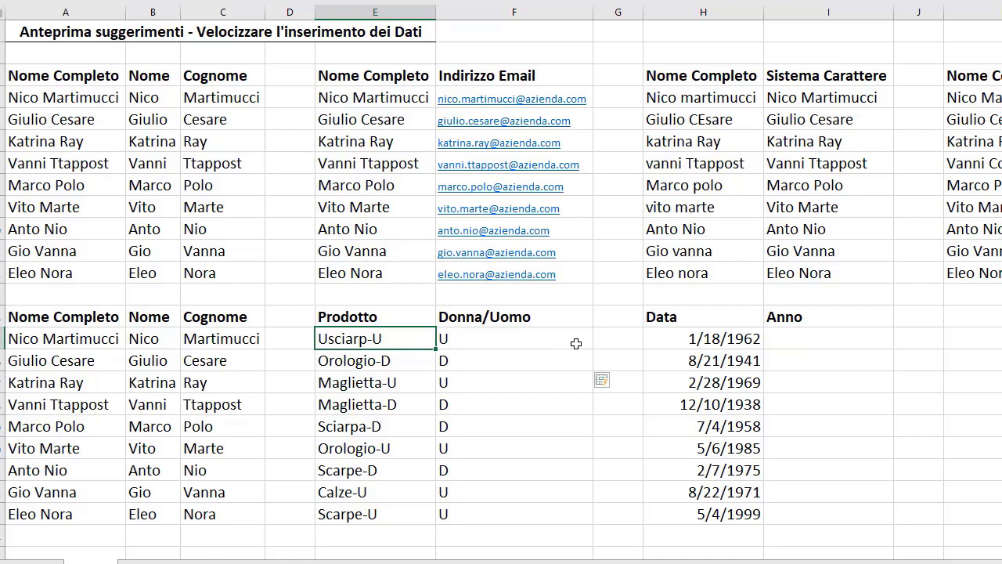
left_click(629, 338)
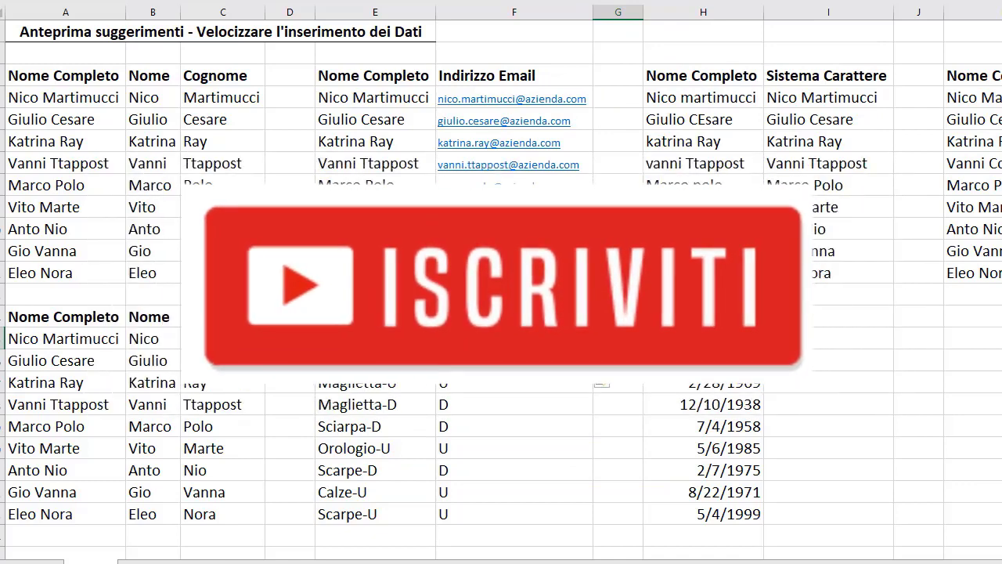
left_click(820, 338)
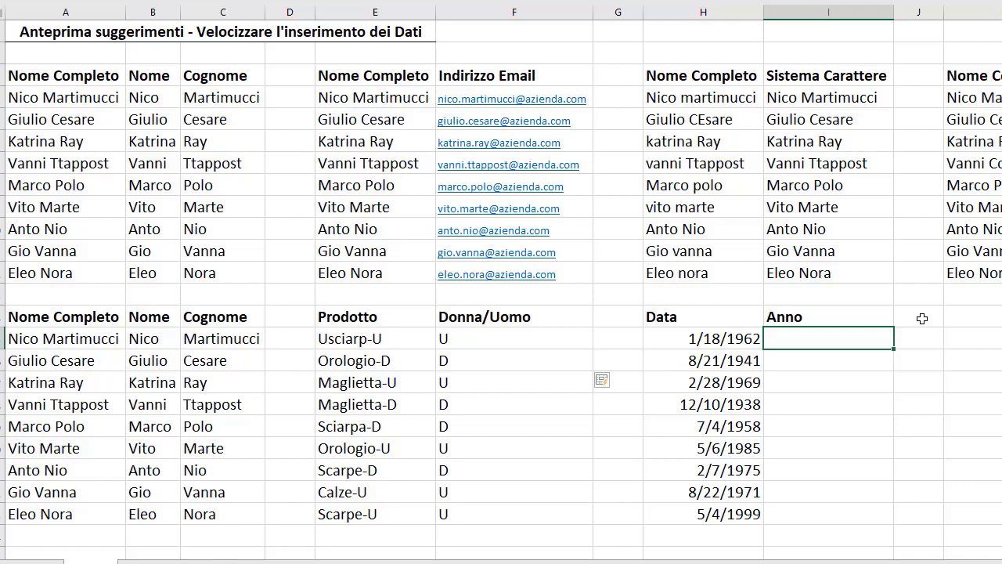
- Enter 1962 in the first Anno cell and Flash Fill the remaining years through 1999
type("19")
type("62")
key("Return")
key("ctrl+e")
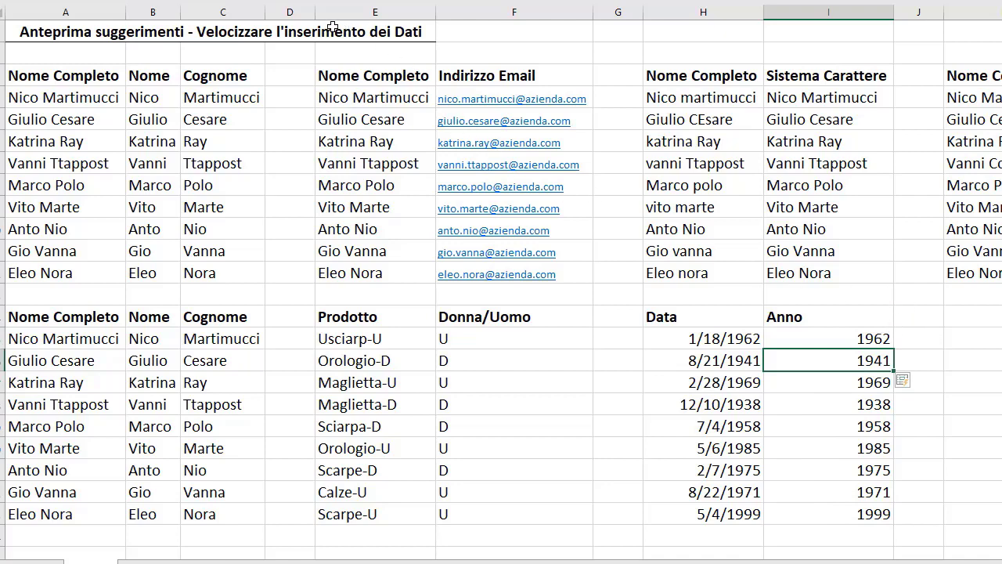
left_click(173, 32)
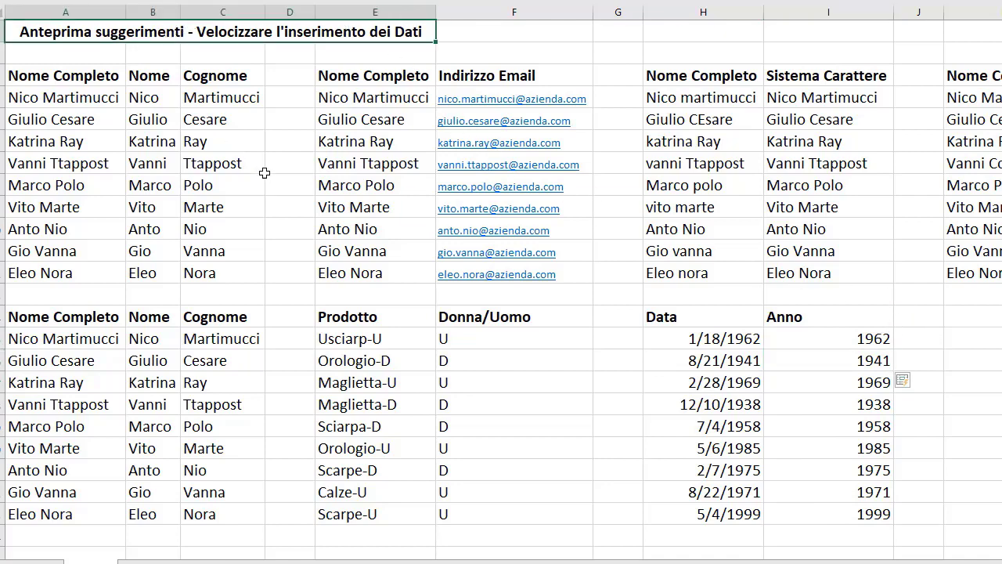